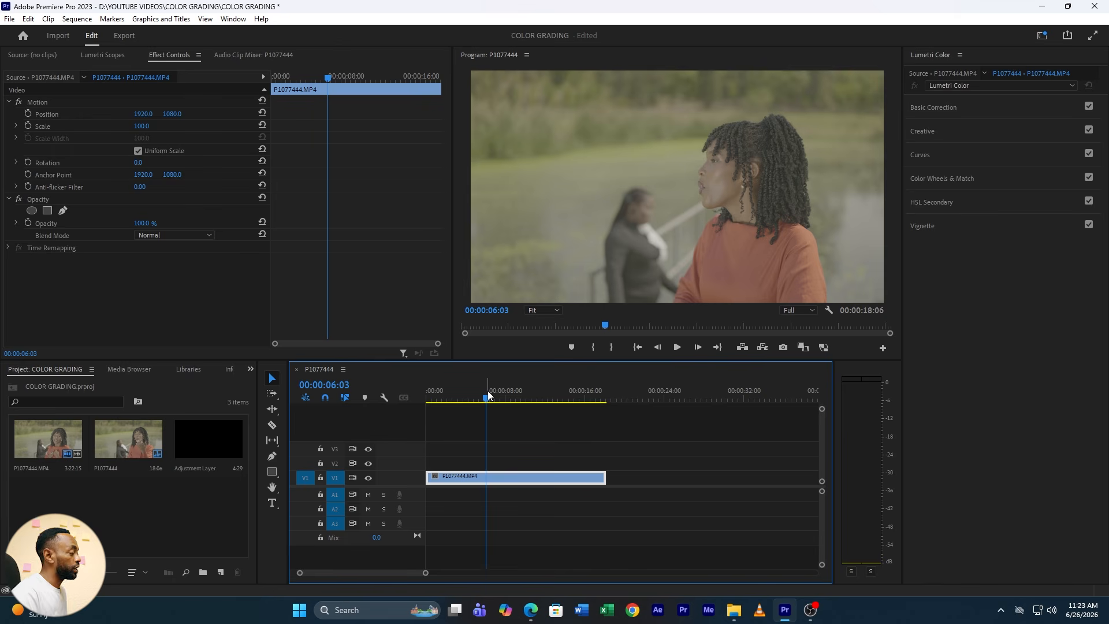
Duplicate the P1077444.MP4 clip further along V1, leaving a gap after the original, and park the playhead at 00:00:08:28
{"action": "left_click_drag", "start_coordinate": [496, 399], "coordinate": [525, 410]}
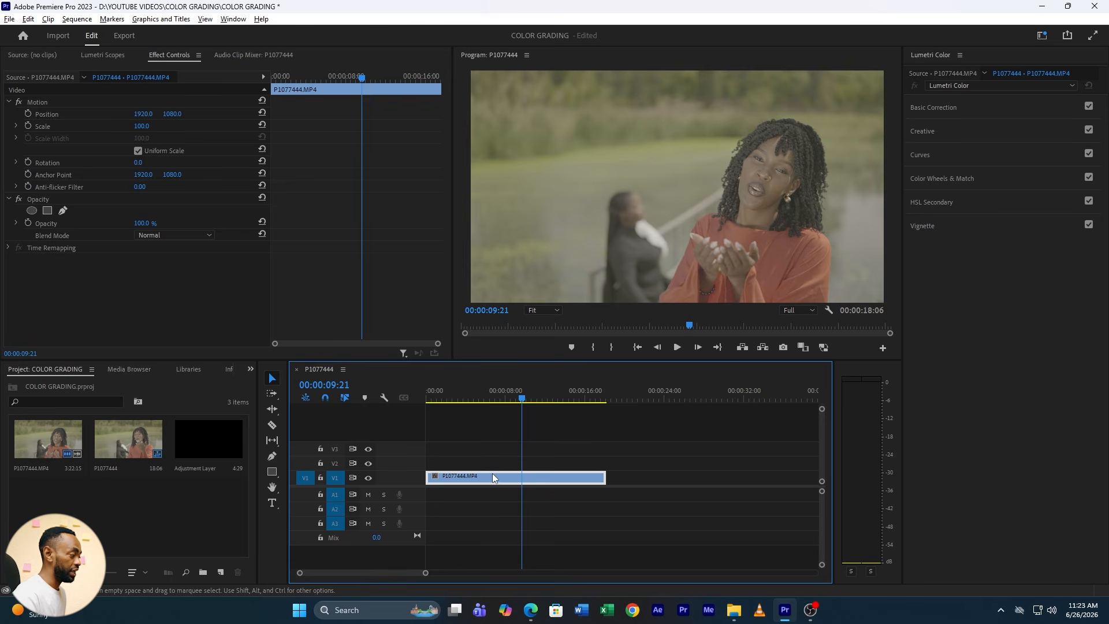
{"action": "left_click_drag", "start_coordinate": [482, 481], "coordinate": [692, 479]}
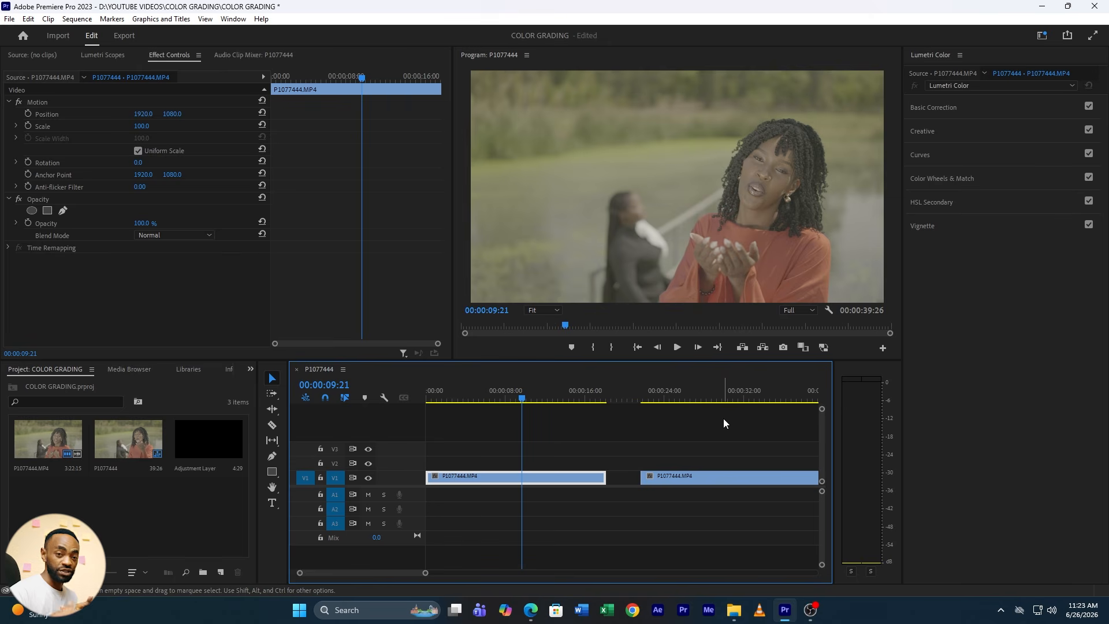
{"action": "left_click", "coordinate": [515, 400]}
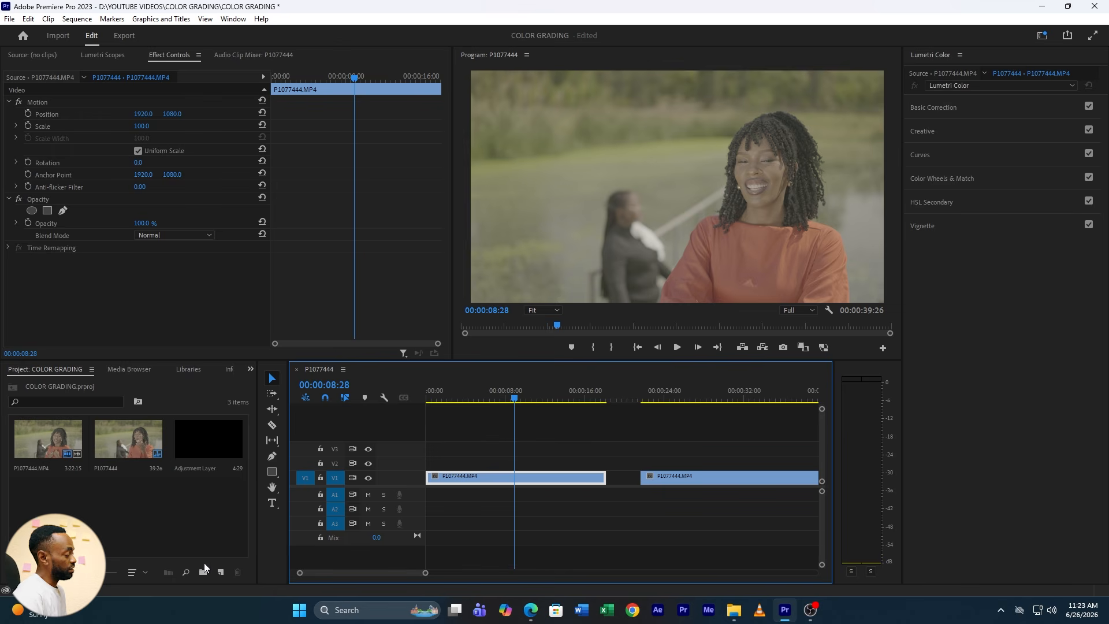
Create a 3840 × 2160, 29.97 fps adjustment layer and stack adjustment layers on V2 and V3 across the first clip's full length
{"action": "left_click", "coordinate": [222, 572]}
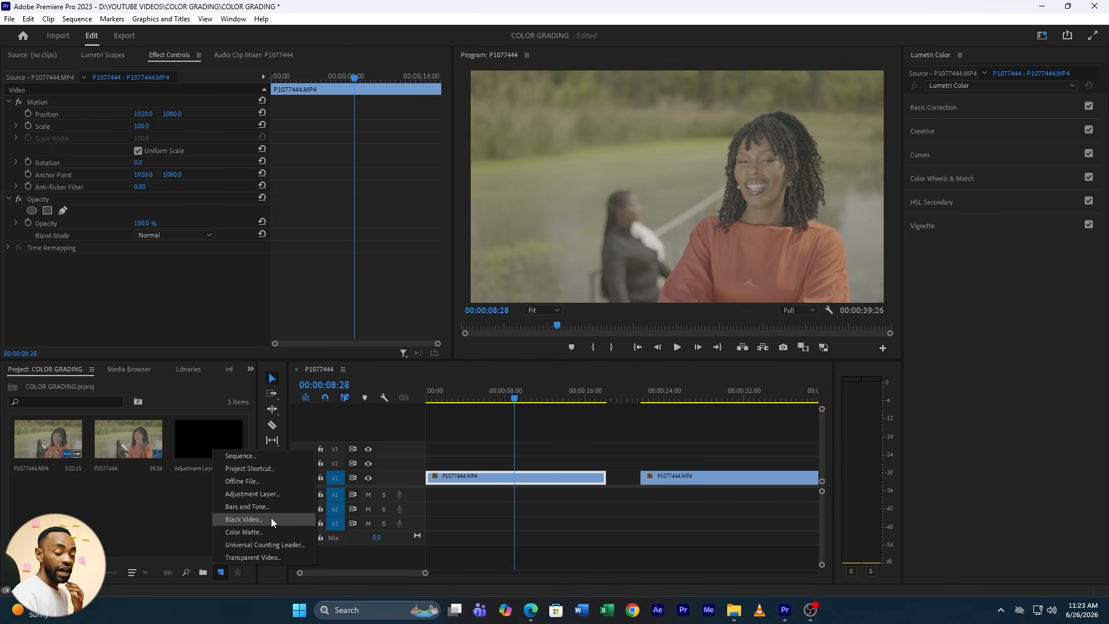
{"action": "left_click", "coordinate": [252, 494]}
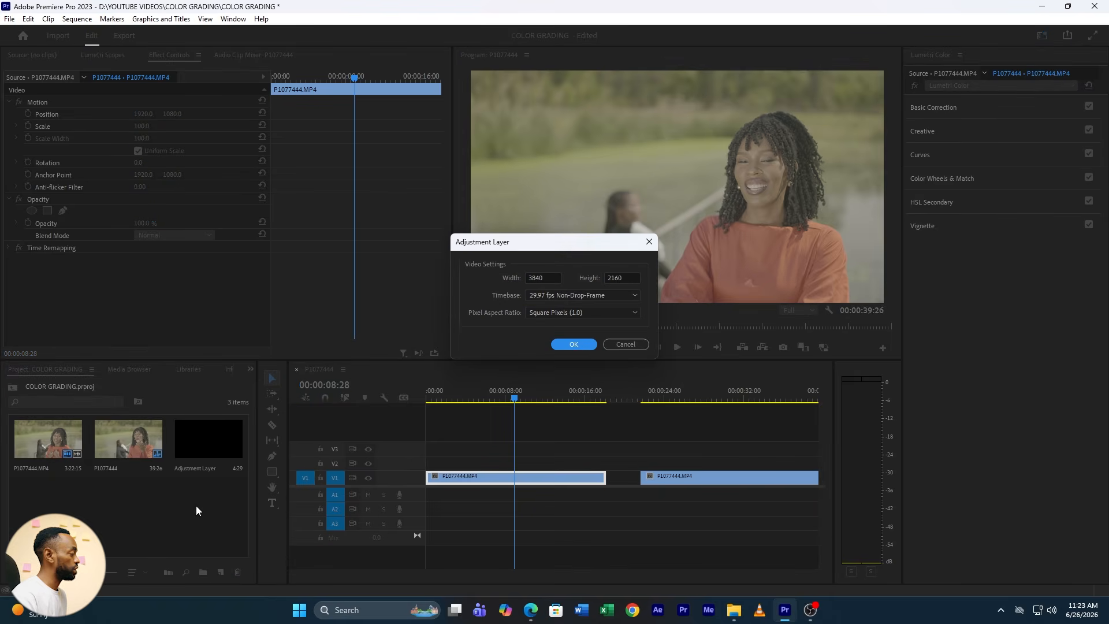
{"action": "left_click", "coordinate": [574, 344]}
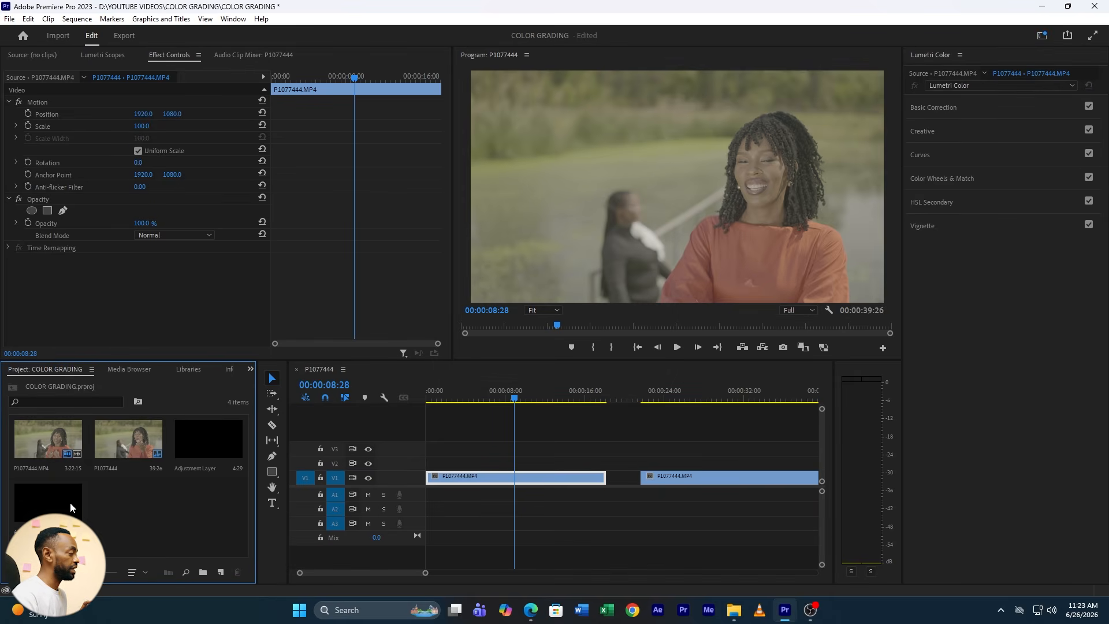
{"action": "left_click_drag", "start_coordinate": [71, 503], "coordinate": [606, 462]}
{"action": "left_click", "coordinate": [546, 462]}
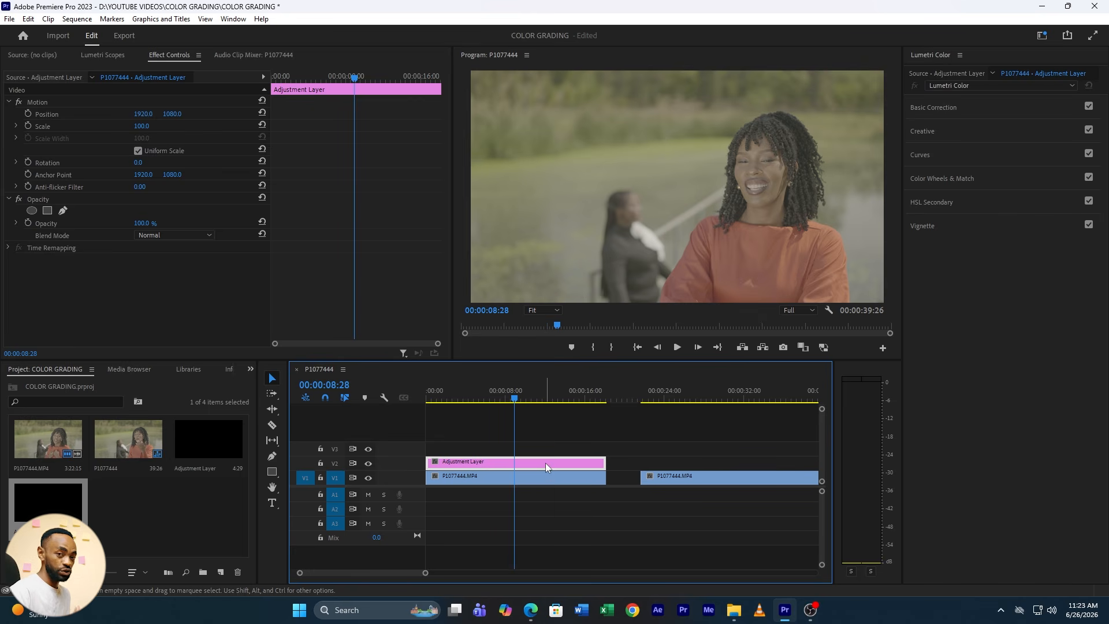
{"action": "left_click_drag", "start_coordinate": [209, 442], "coordinate": [605, 449]}
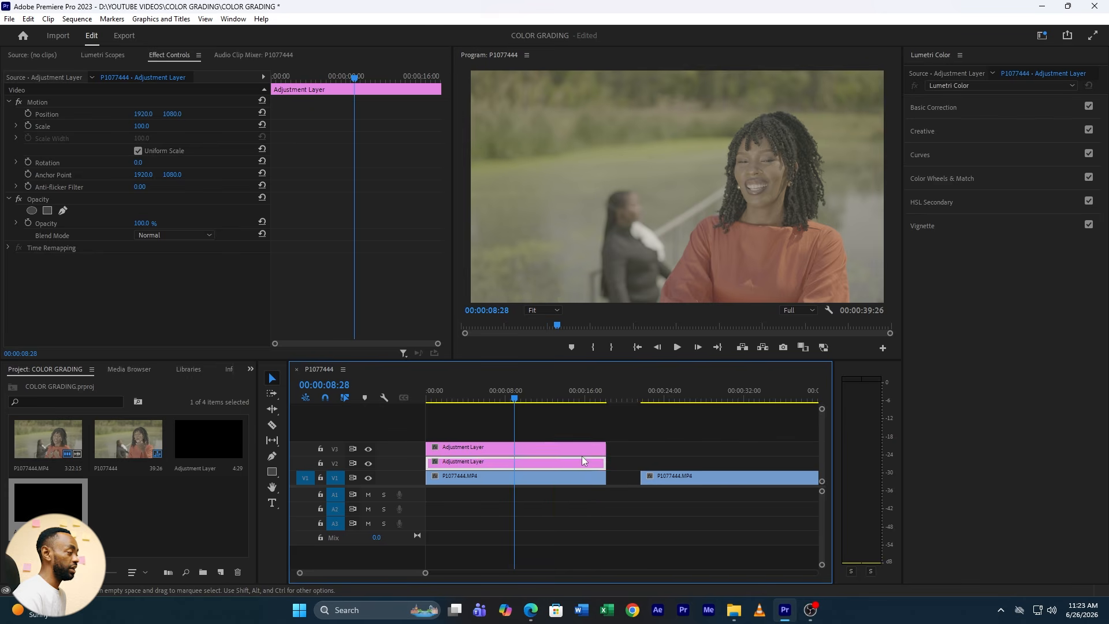
On the V2 adjustment layer, set the Lumetri Basic Correction contrast to 100 and blacks to -100
{"action": "left_click", "coordinate": [511, 463]}
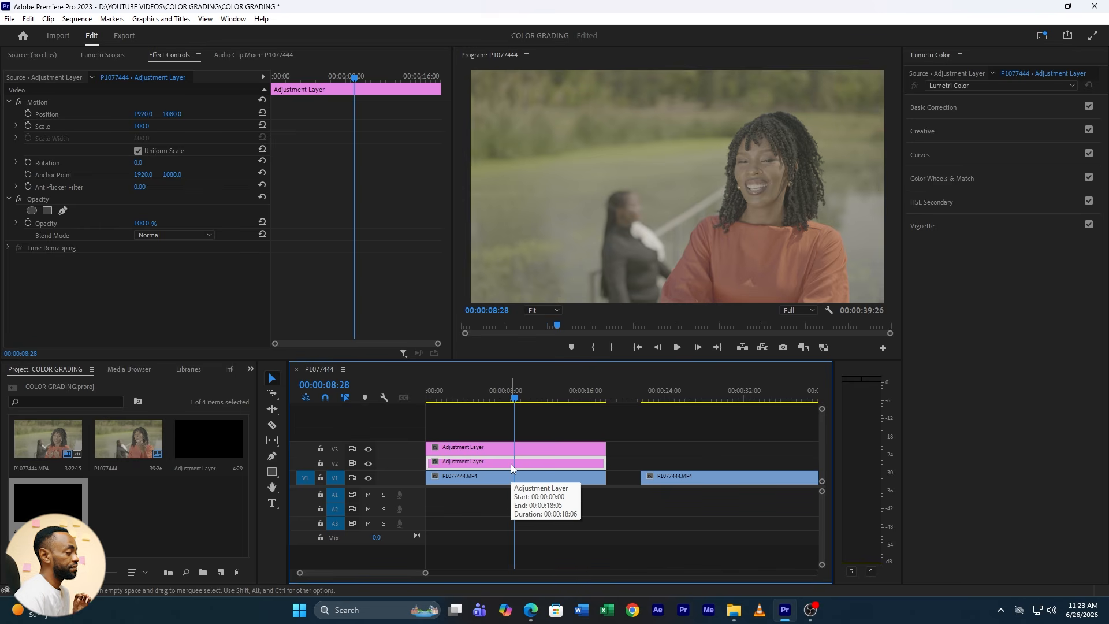
{"action": "left_click", "coordinate": [944, 110]}
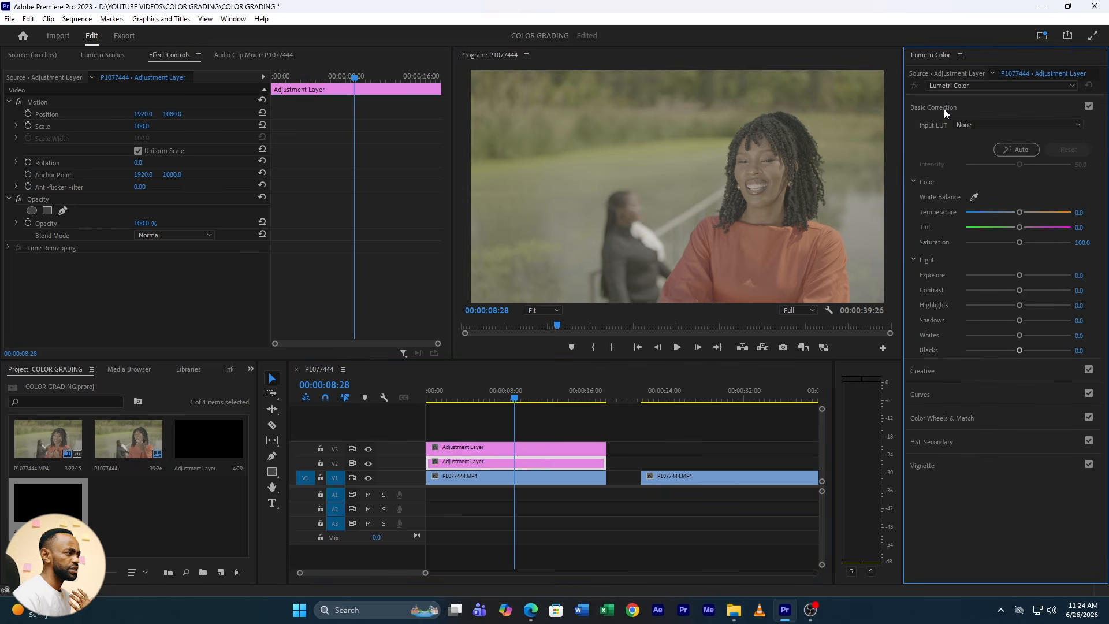
{"action": "left_click", "coordinate": [940, 109]}
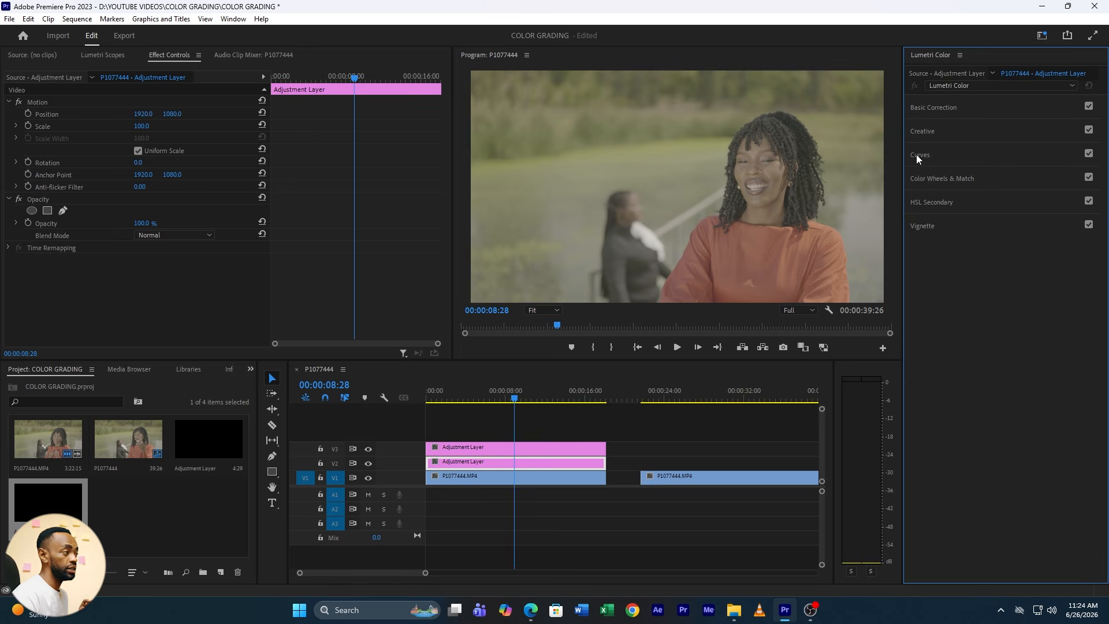
{"action": "left_click", "coordinate": [954, 105]}
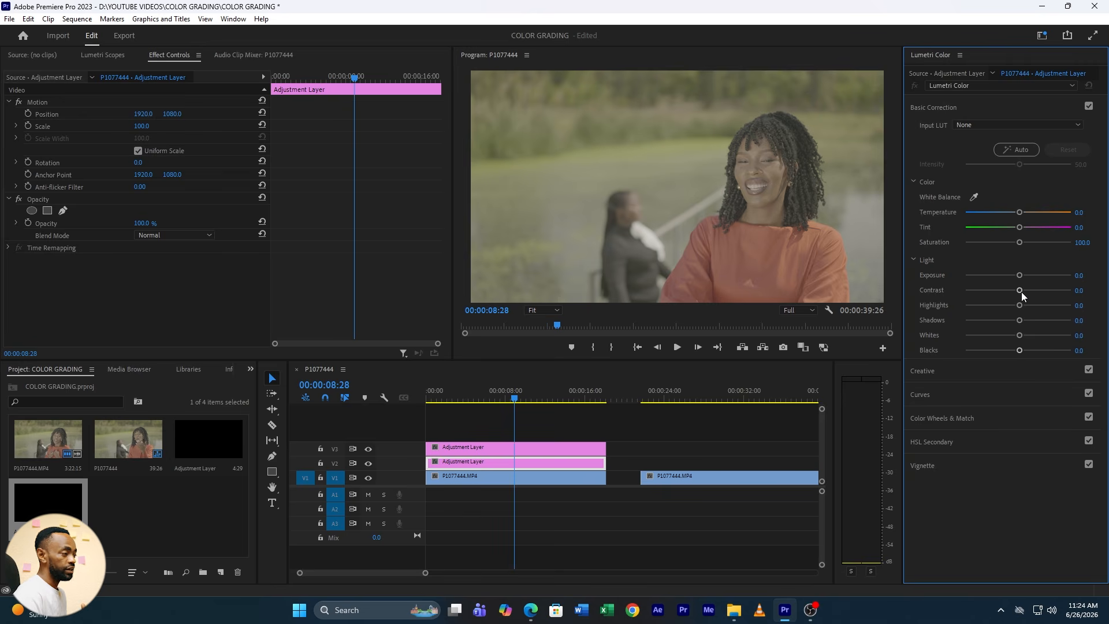
{"action": "left_click_drag", "start_coordinate": [1021, 292], "coordinate": [1091, 288]}
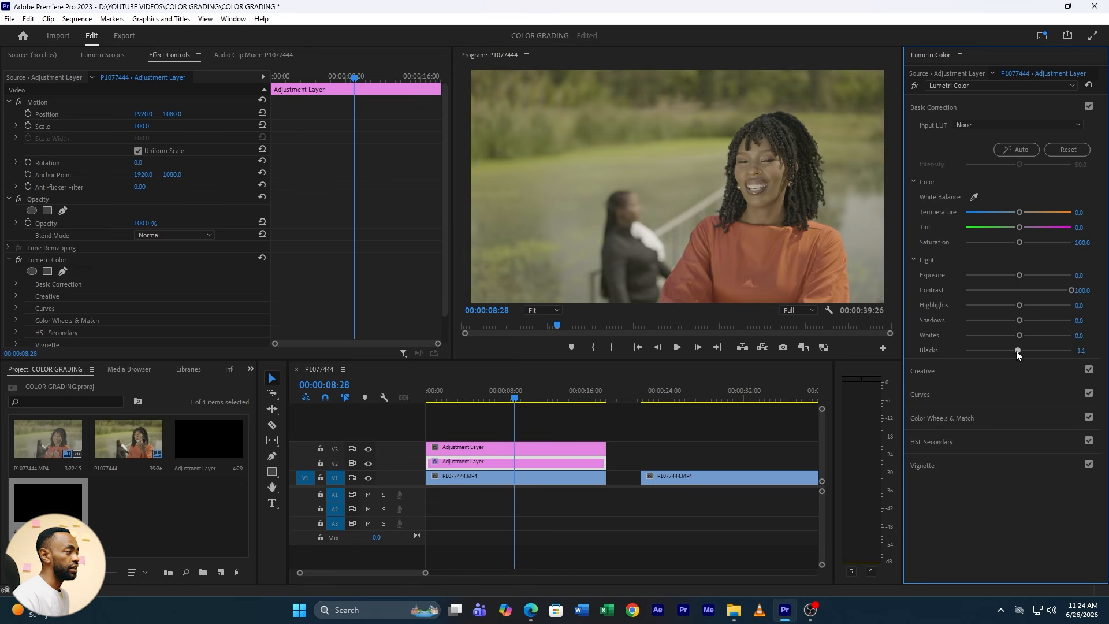
{"action": "left_click_drag", "start_coordinate": [1017, 352], "coordinate": [941, 349]}
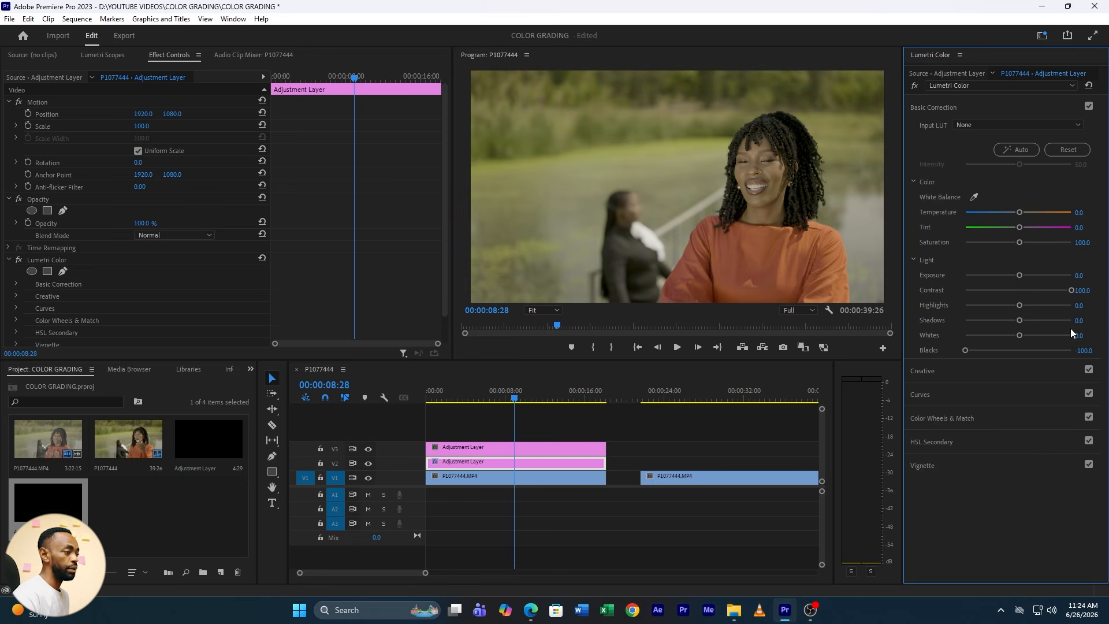
{"action": "left_click", "coordinate": [931, 106]}
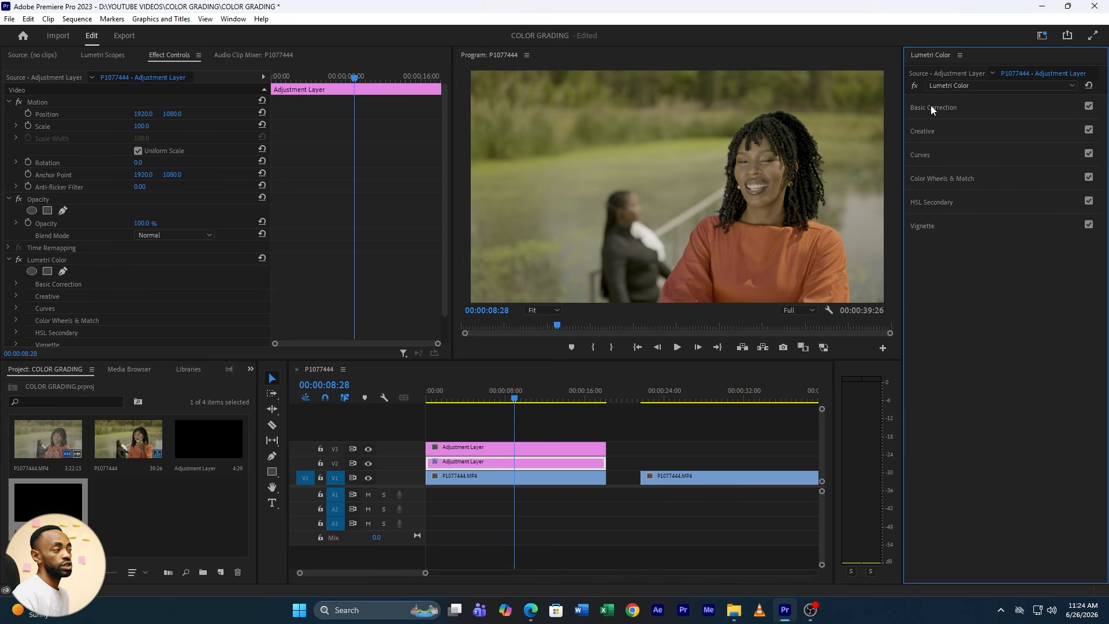
Shape the white RGB curve into an S by raising the midtones, lowering the shadows and pulling the white point inward along the upper edge
{"action": "left_click", "coordinate": [928, 156]}
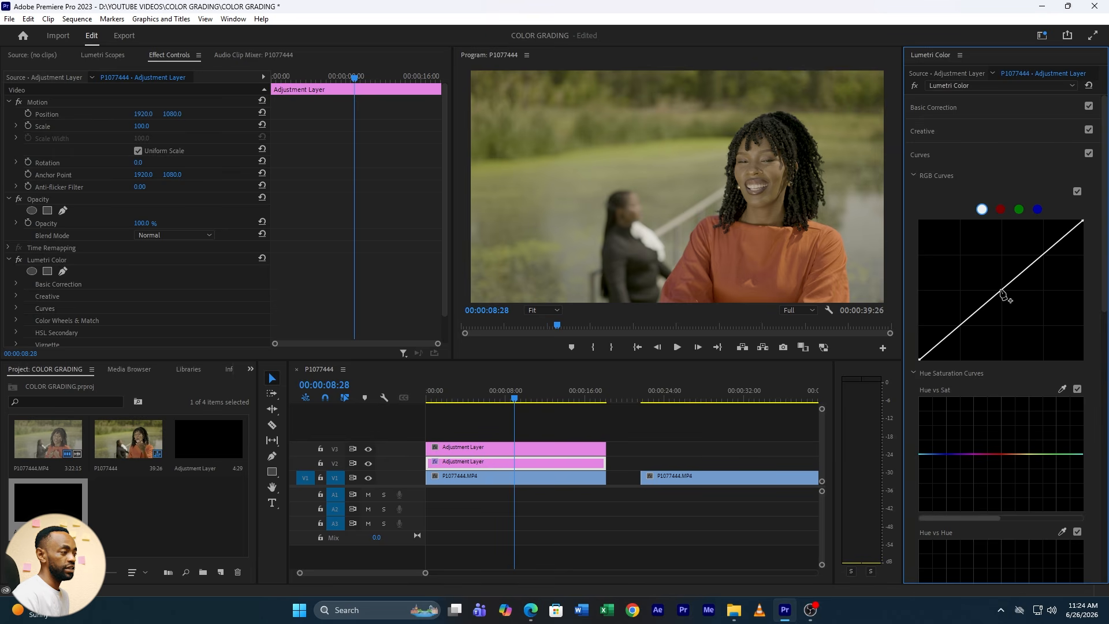
{"action": "left_click_drag", "start_coordinate": [1002, 291], "coordinate": [999, 287]}
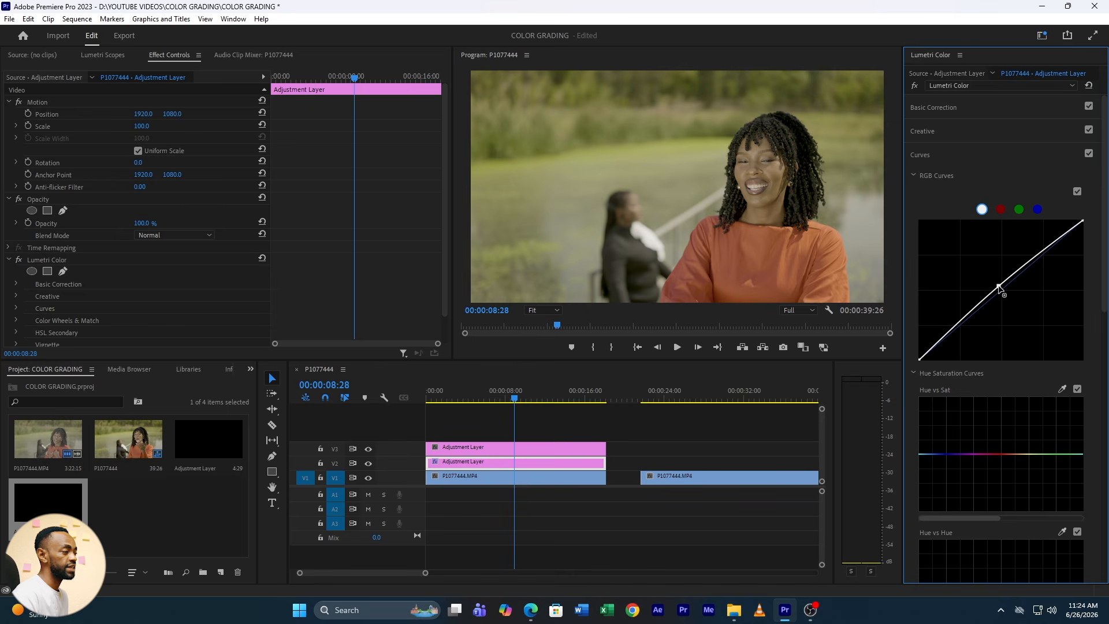
{"action": "left_click_drag", "start_coordinate": [962, 323], "coordinate": [964, 328]}
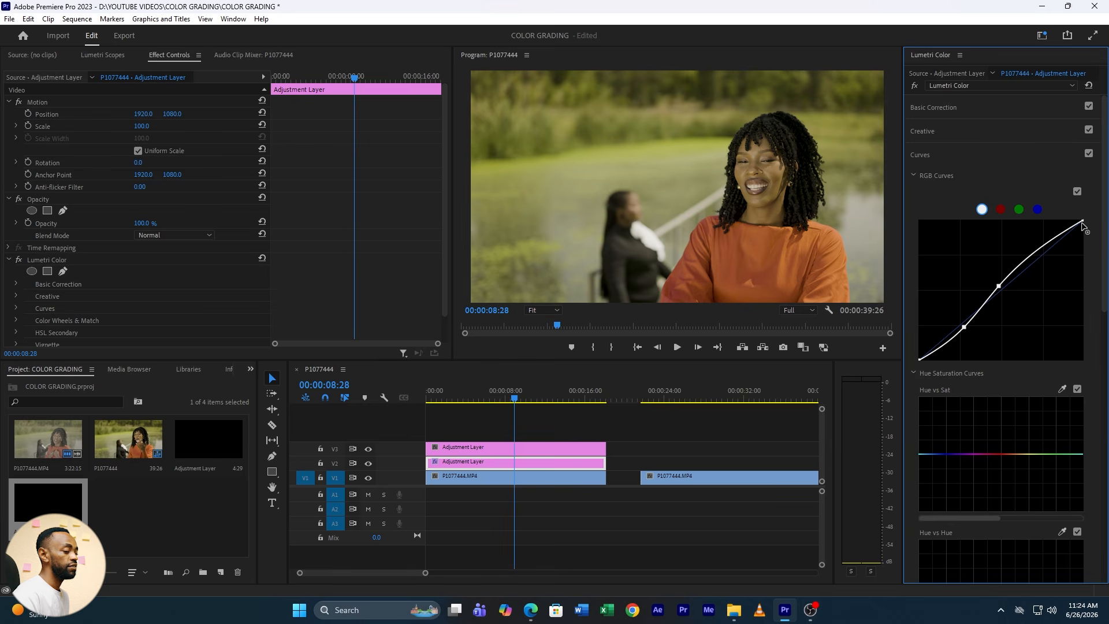
{"action": "left_click_drag", "start_coordinate": [1082, 221], "coordinate": [1062, 221]}
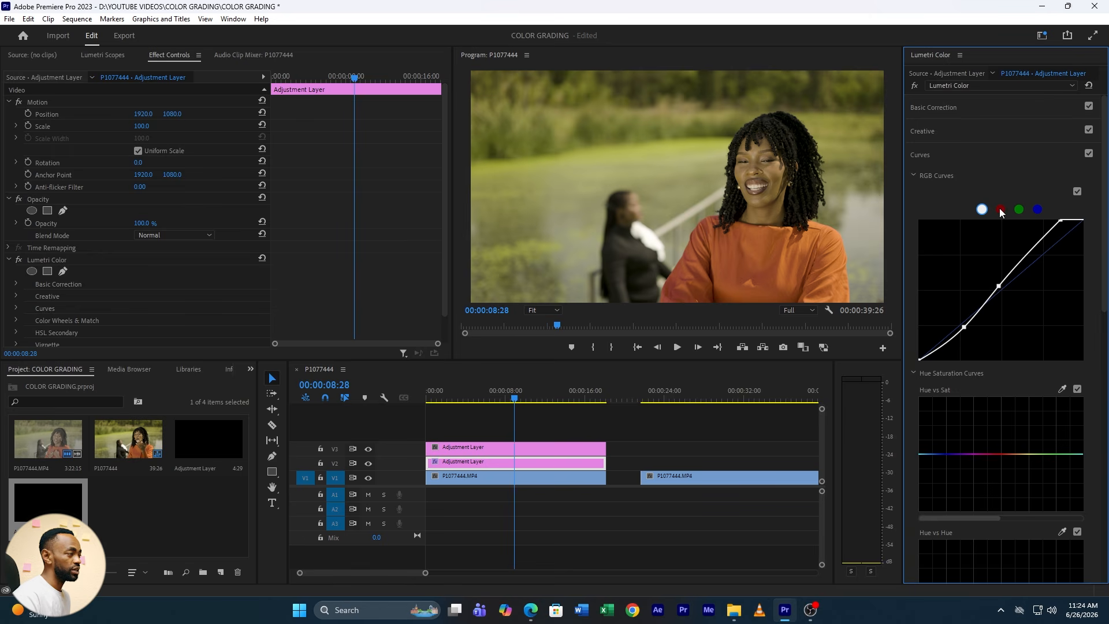
Lower the green RGB curve slightly in the upper midtones to reduce green in the image
{"action": "left_click", "coordinate": [1020, 210]}
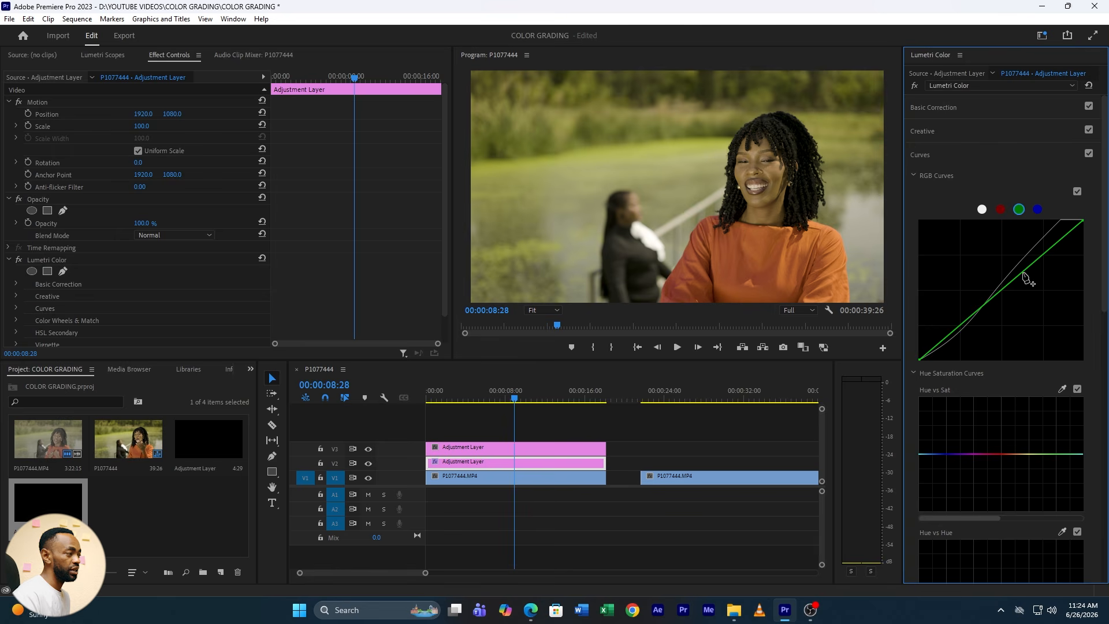
{"action": "left_click_drag", "start_coordinate": [1023, 273], "coordinate": [1027, 275]}
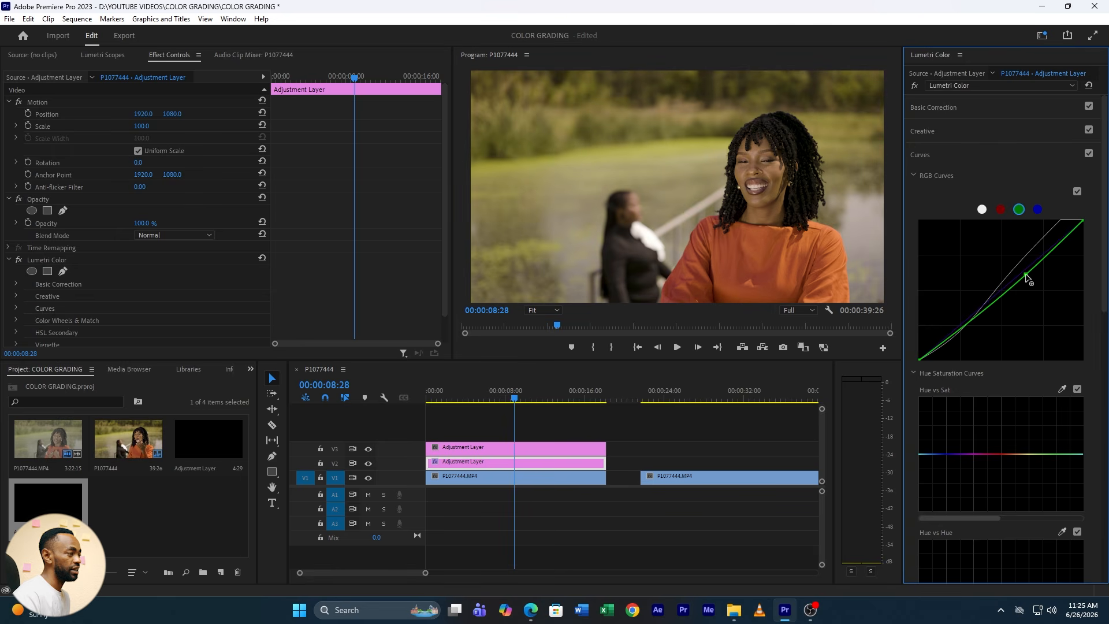
{"action": "left_click_drag", "start_coordinate": [1026, 275], "coordinate": [1025, 273]}
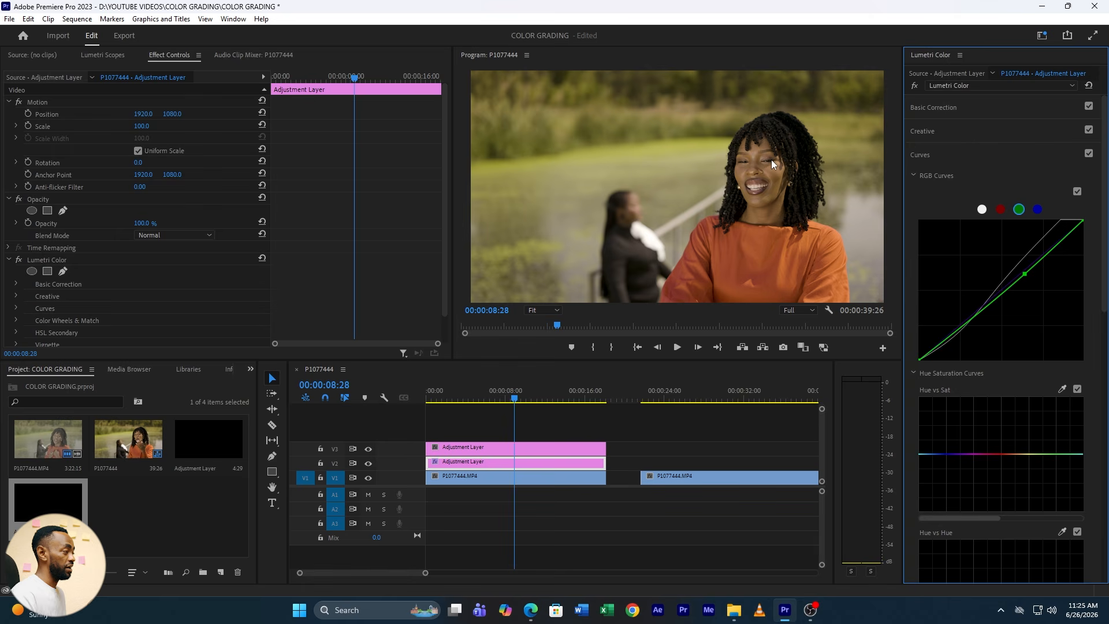
Lift the black point of the white RGB curve slightly to fade the deepest shadows
{"action": "left_click", "coordinate": [921, 154]}
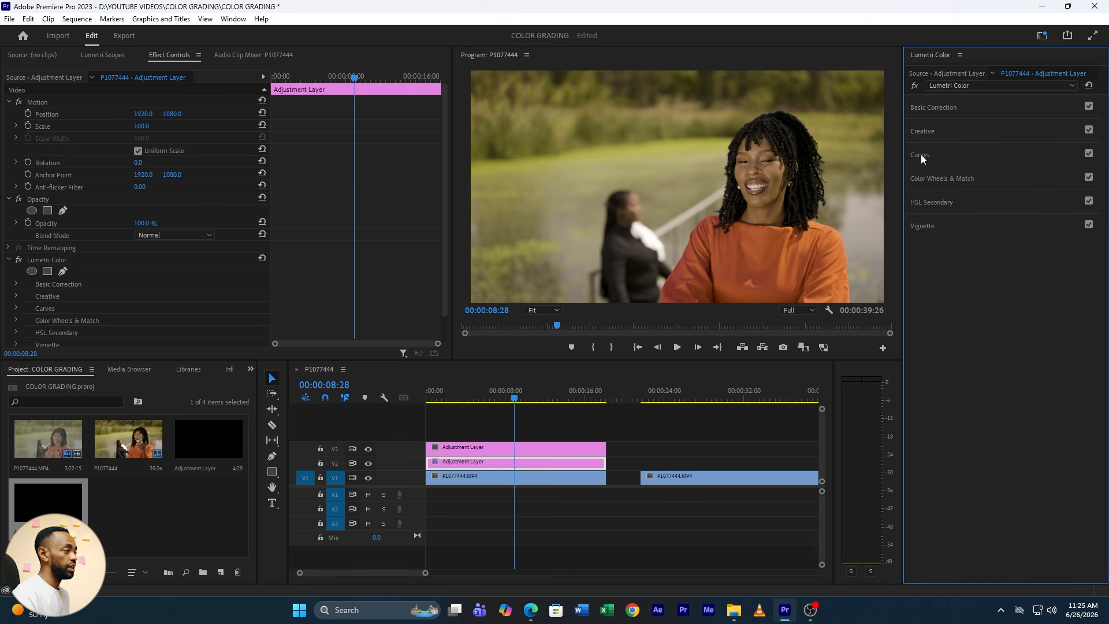
{"action": "left_click", "coordinate": [921, 154]}
{"action": "left_click", "coordinate": [983, 210]}
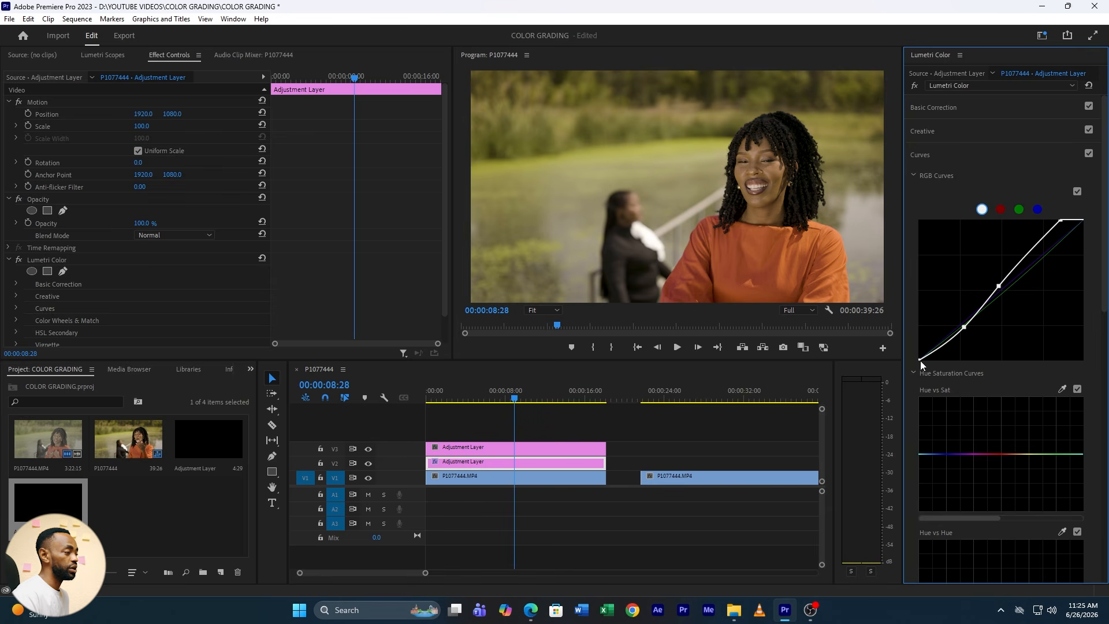
{"action": "mouse_move", "coordinate": [921, 361]}
{"action": "left_mouse_down"}
{"action": "mouse_move", "coordinate": [929, 372]}
{"action": "mouse_move", "coordinate": [916, 360]}
{"action": "left_mouse_up"}
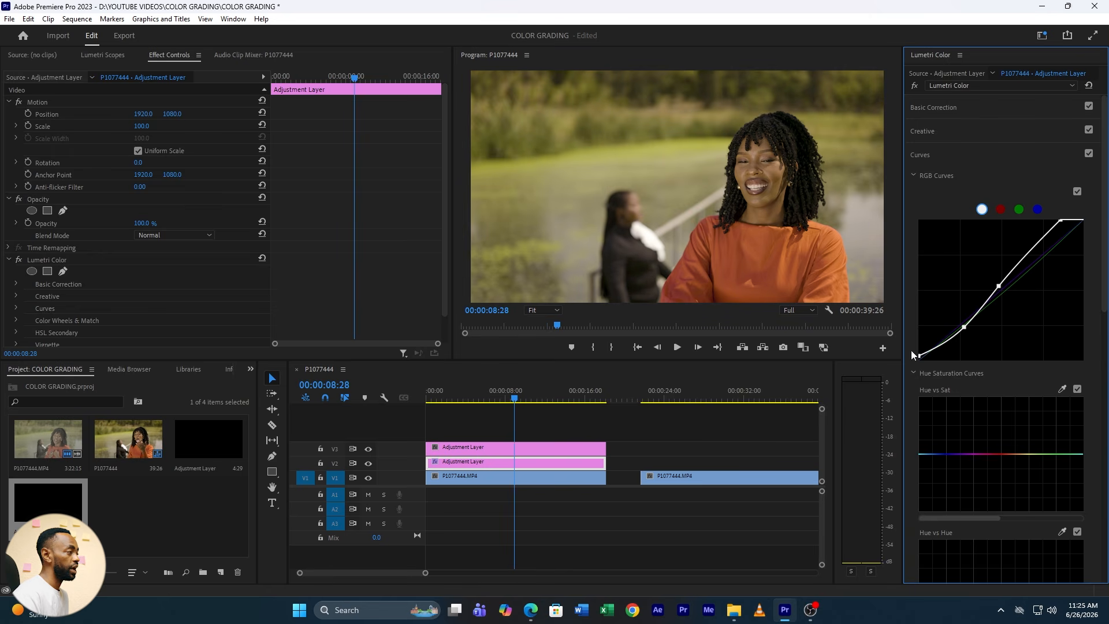
Raise the V2 adjustment layer's exposure to 0.3 and check the grade at 00:00:04:12
{"action": "left_click", "coordinate": [977, 107]}
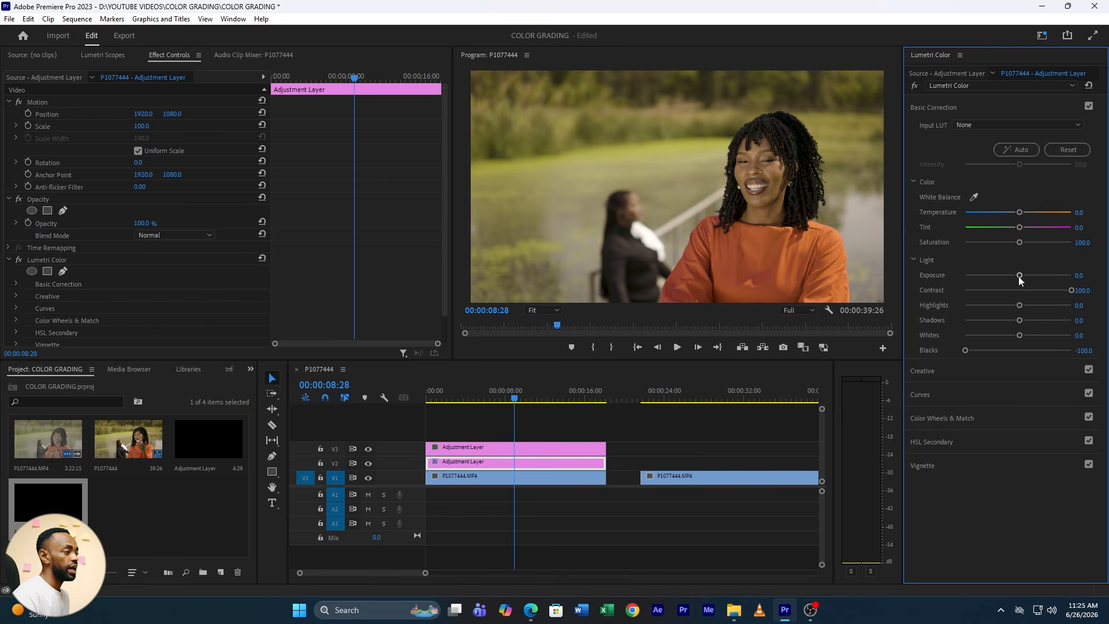
{"action": "left_click_drag", "start_coordinate": [1018, 276], "coordinate": [1021, 276]}
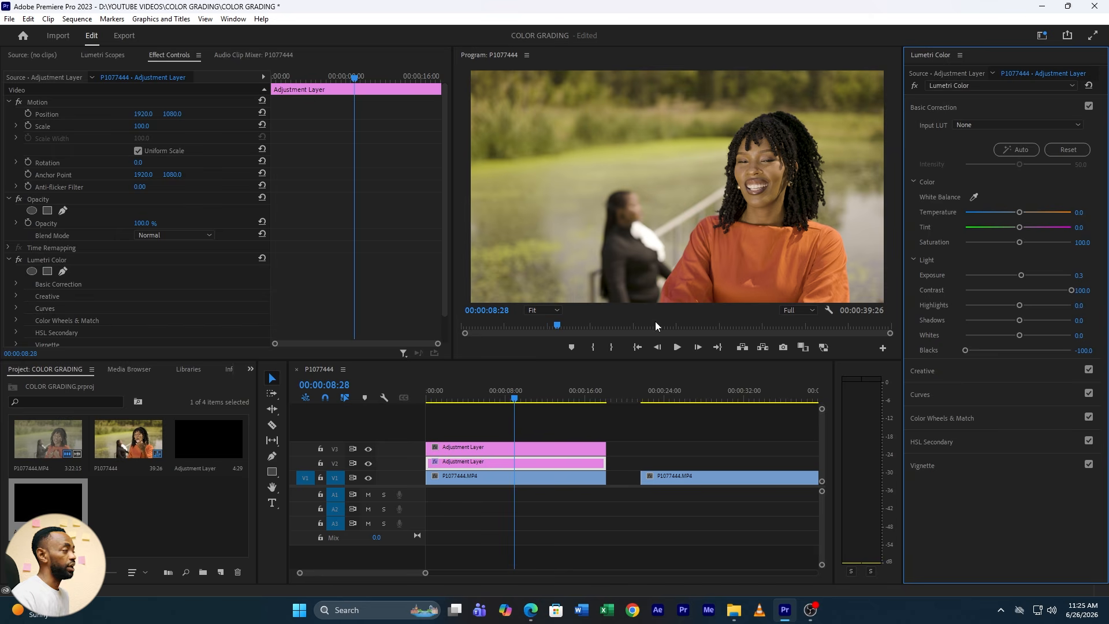
{"action": "left_click_drag", "start_coordinate": [502, 399], "coordinate": [472, 402]}
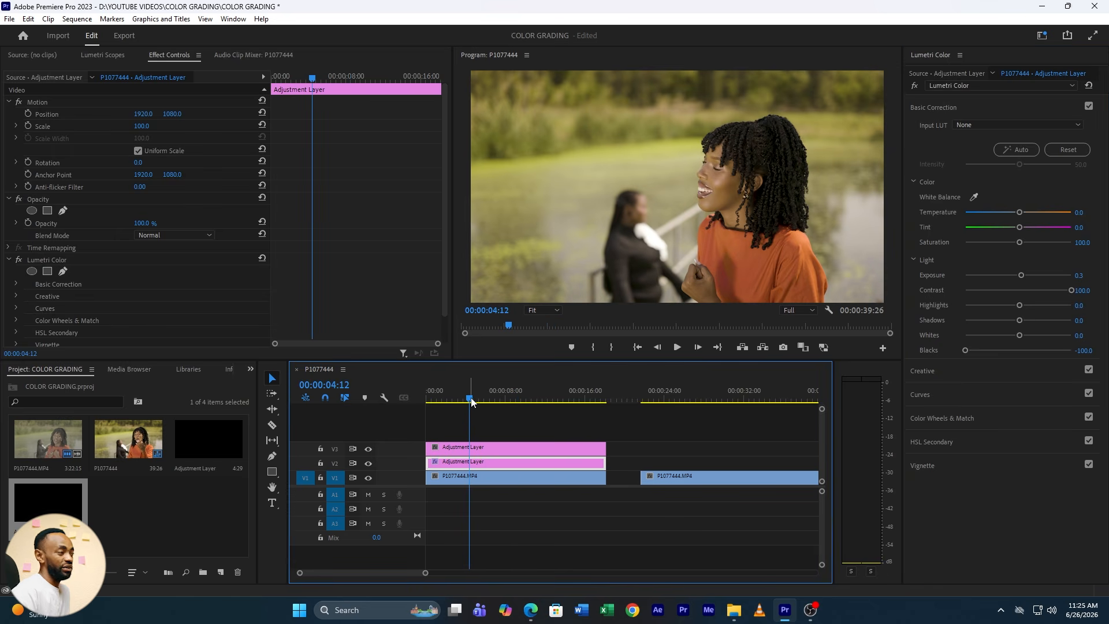
On the V3 adjustment layer, anchor the Lumetri Hue vs Hue curve with one point at orange-yellow and one at green
{"action": "left_click", "coordinate": [465, 449]}
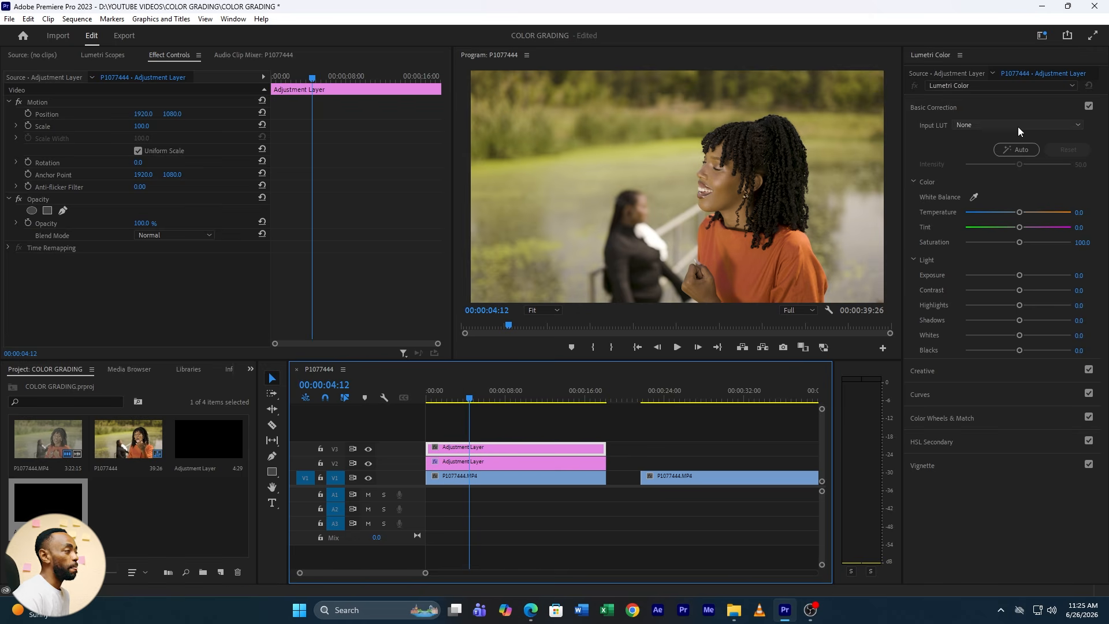
{"action": "left_click", "coordinate": [943, 109]}
{"action": "left_click", "coordinate": [942, 108]}
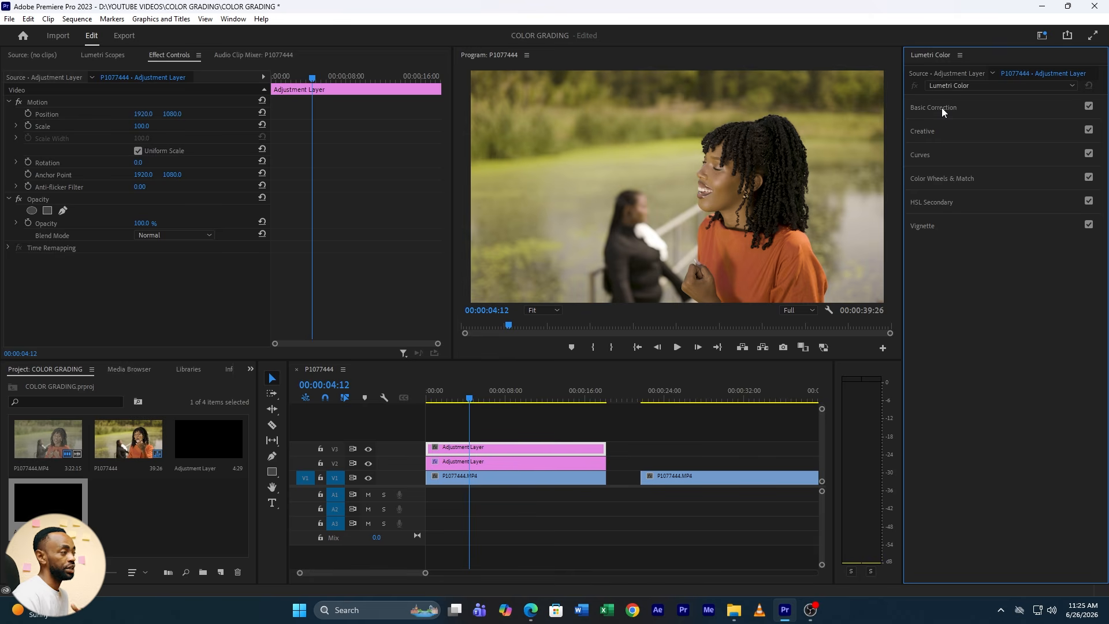
{"action": "left_click", "coordinate": [937, 156]}
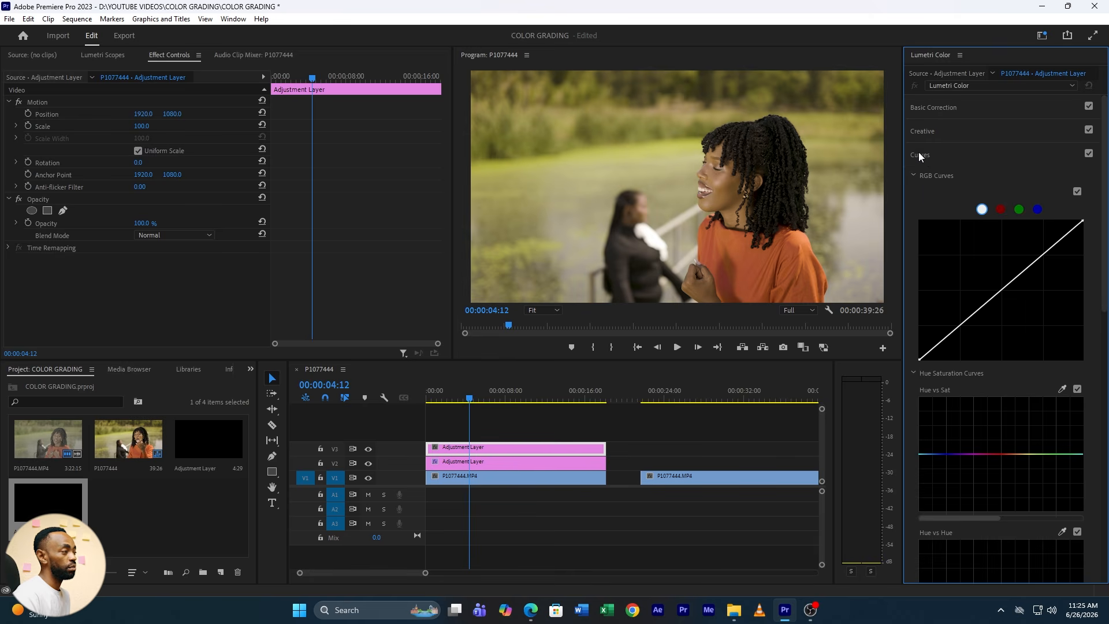
{"action": "scroll", "coordinate": [939, 161], "scroll_direction": "down", "scroll_amount": 1}
{"action": "scroll", "coordinate": [939, 157], "scroll_direction": "down", "scroll_amount": 1}
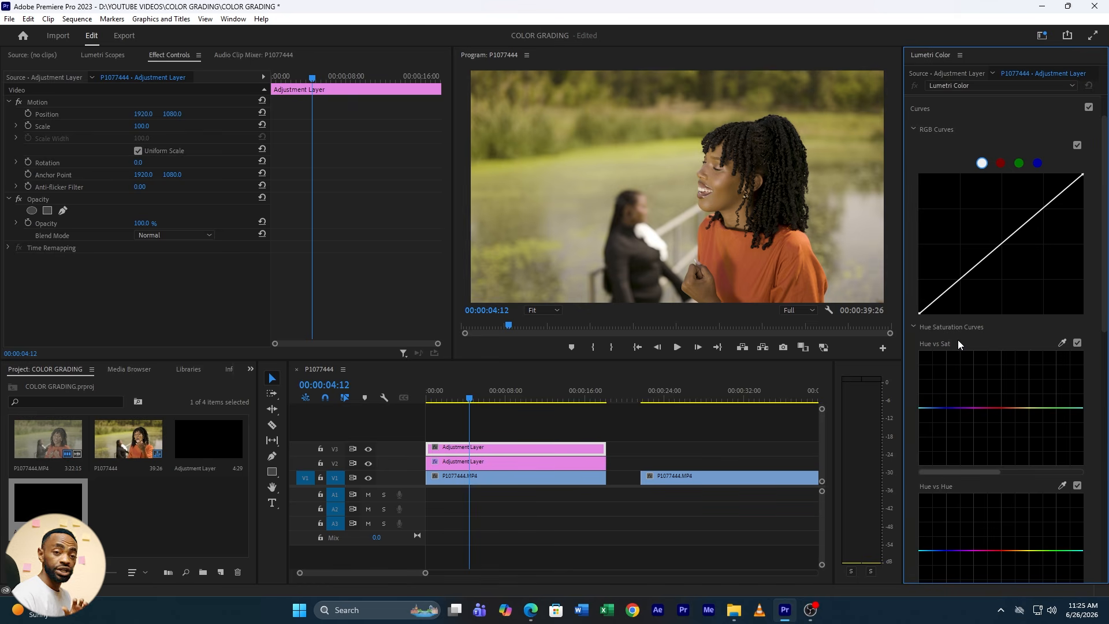
{"action": "scroll", "coordinate": [959, 343], "scroll_direction": "down", "scroll_amount": 4}
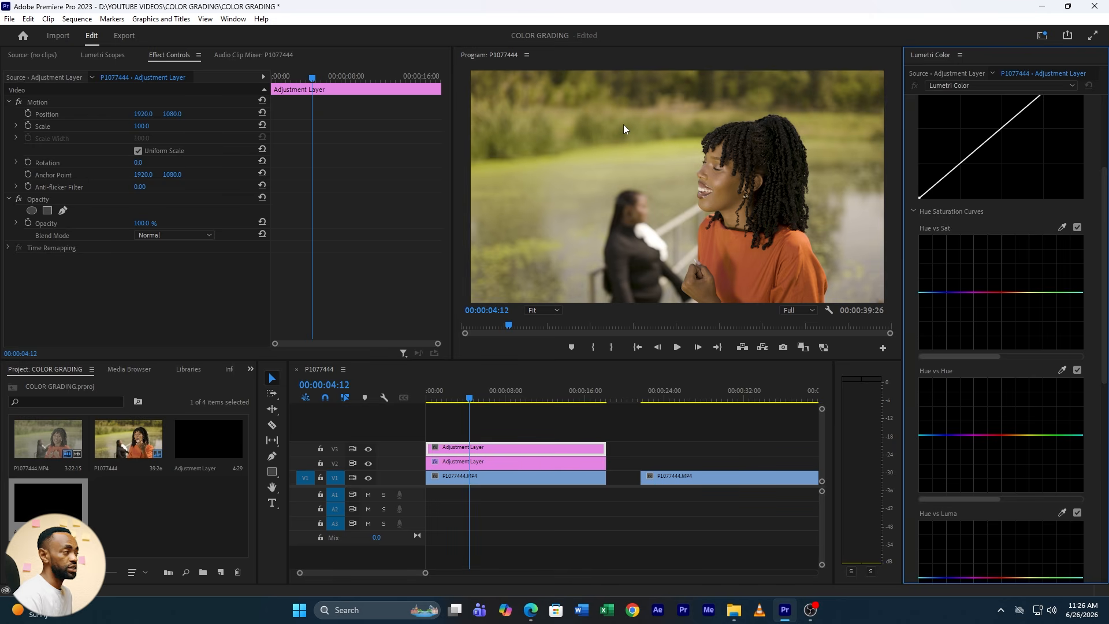
{"action": "scroll", "coordinate": [953, 376], "scroll_direction": "down", "scroll_amount": 1}
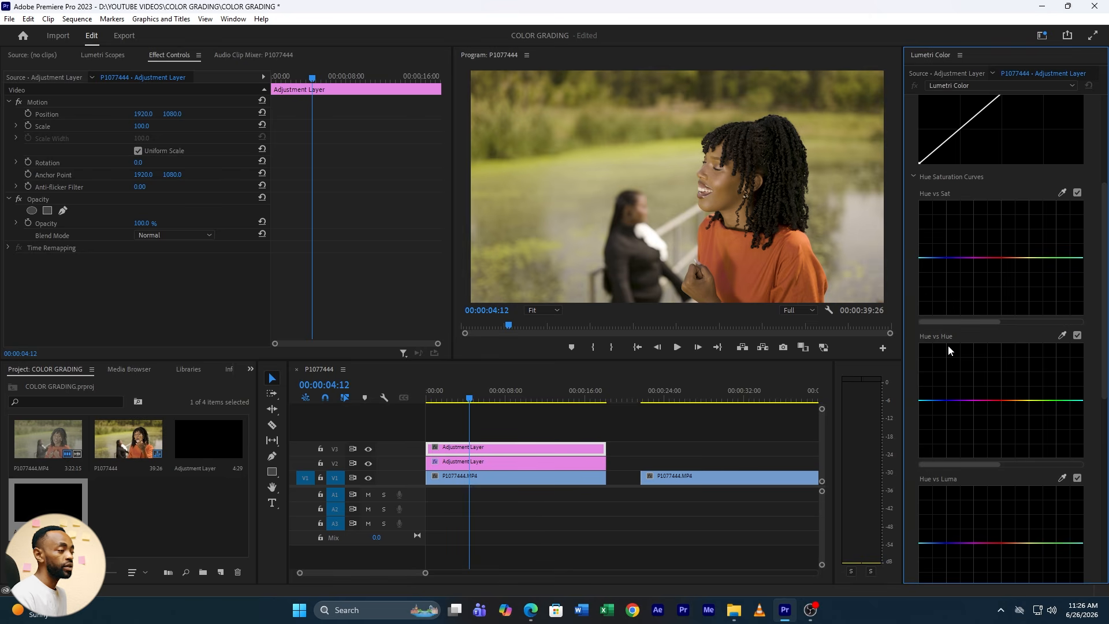
{"action": "left_click", "coordinate": [1022, 399]}
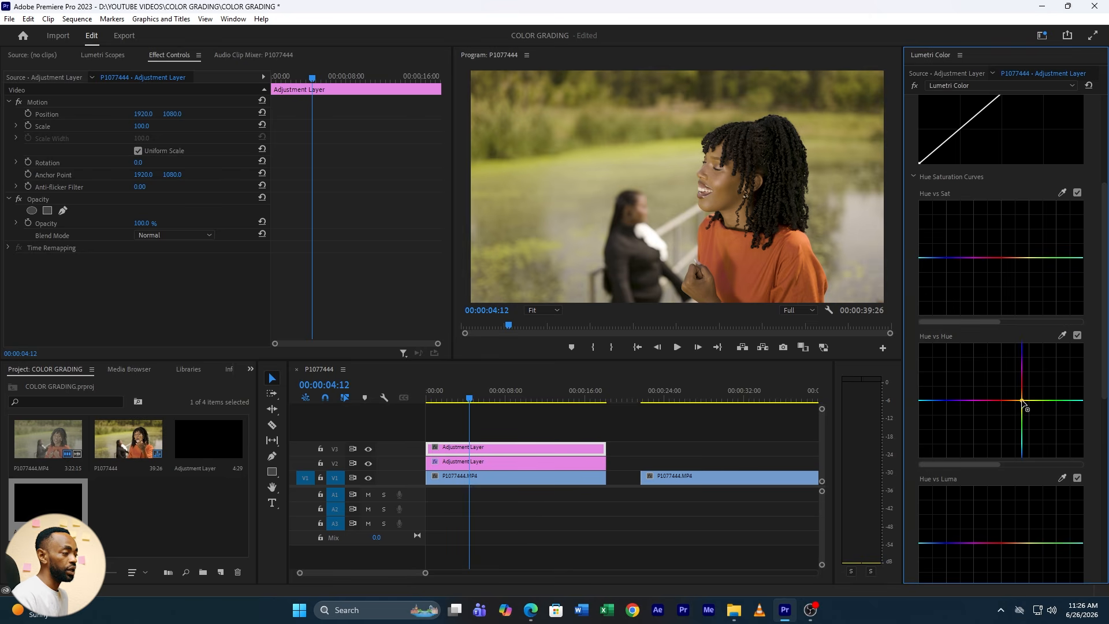
{"action": "double_click", "coordinate": [1067, 406]}
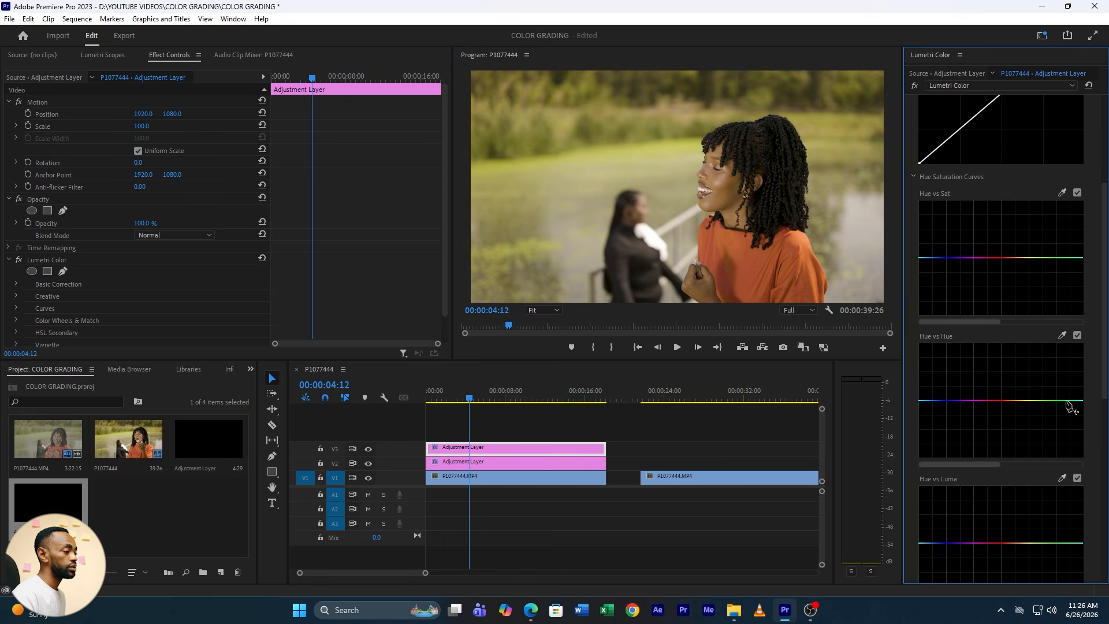
{"action": "left_click", "coordinate": [1022, 400]}
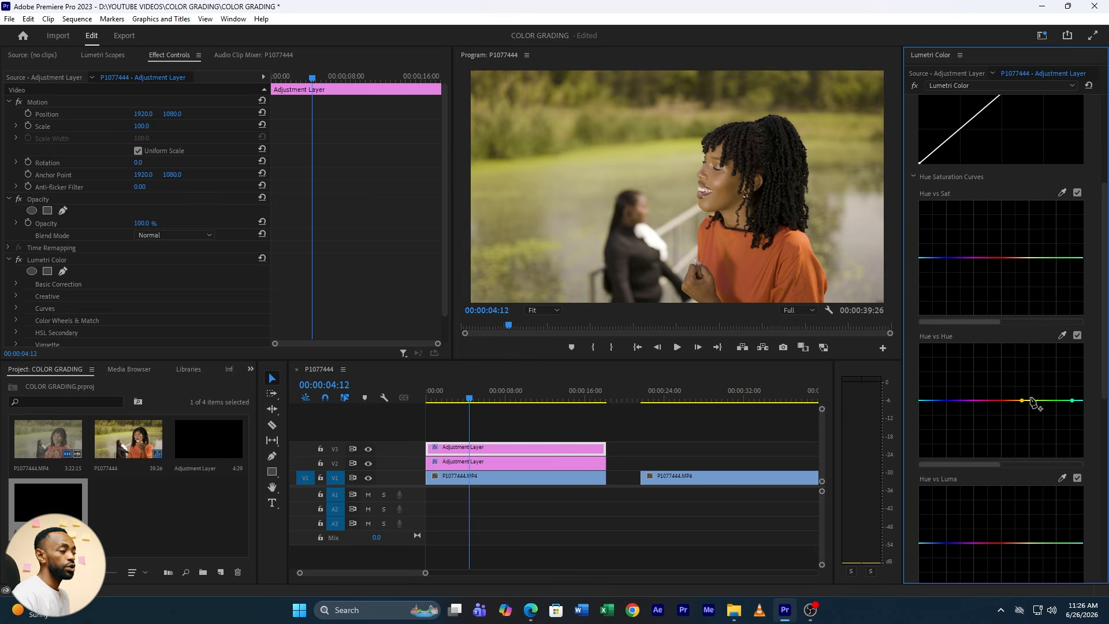
Pull the yellow section of the Hue vs Hue curve down, with an extra anchor at orange, to turn the yellowish foliage green
{"action": "left_click_drag", "start_coordinate": [1032, 401], "coordinate": [1028, 411]}
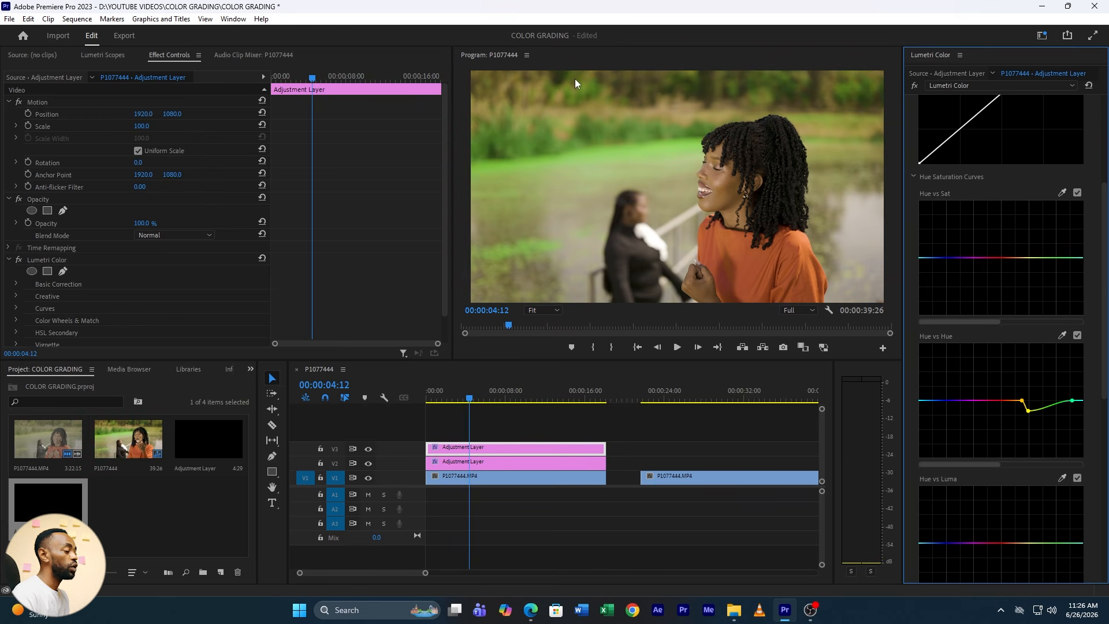
{"action": "left_click", "coordinate": [1015, 400]}
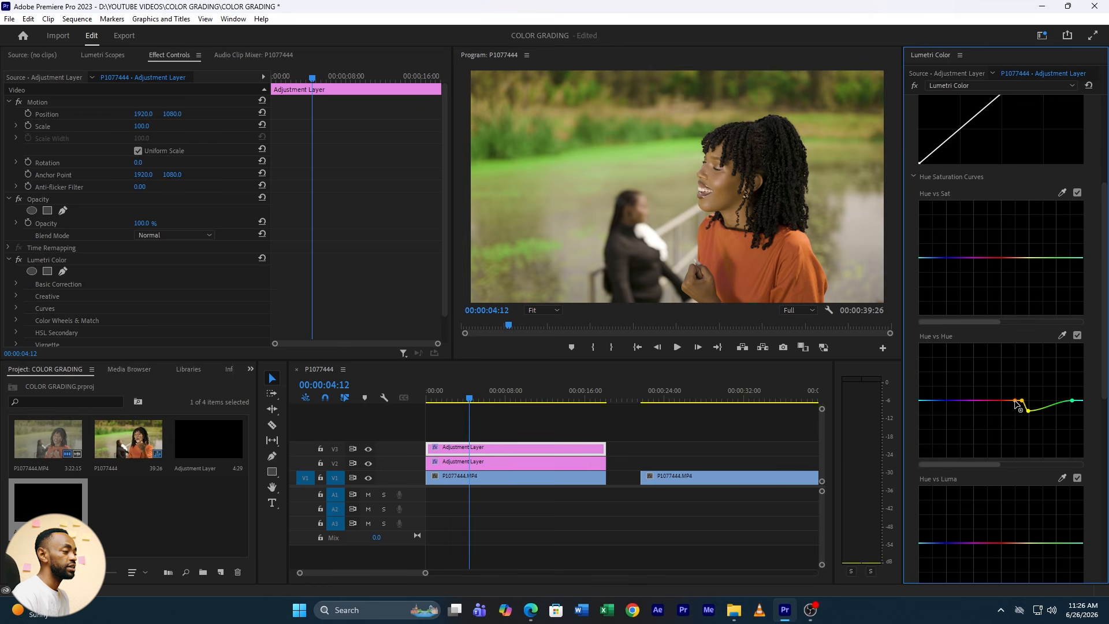
{"action": "left_click_drag", "start_coordinate": [1022, 401], "coordinate": [1025, 414]}
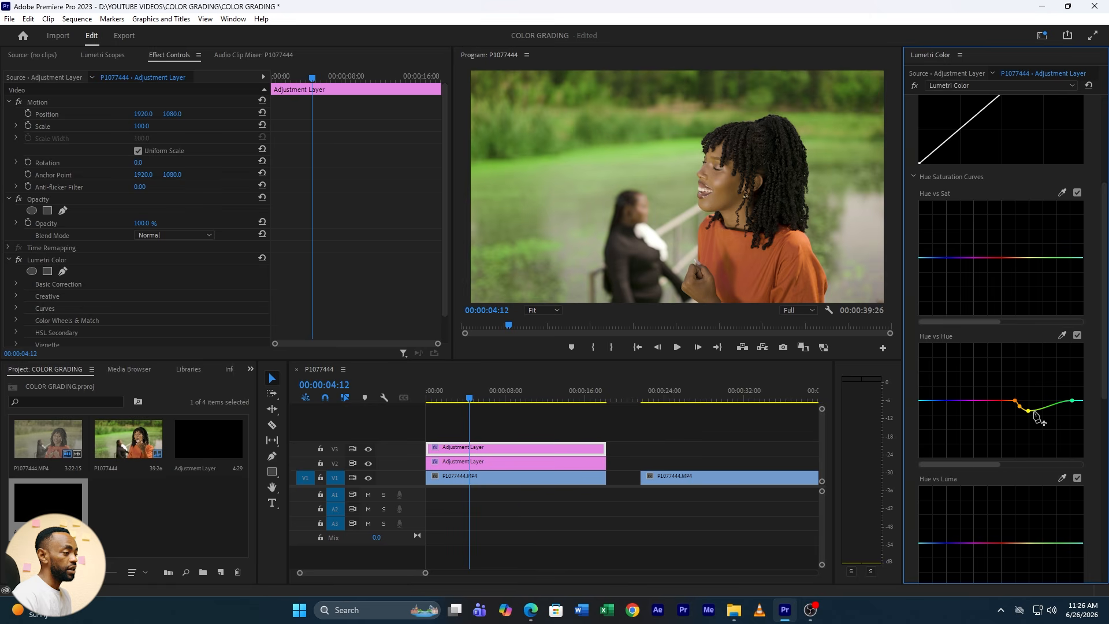
{"action": "left_click_drag", "start_coordinate": [1029, 411], "coordinate": [1022, 410]}
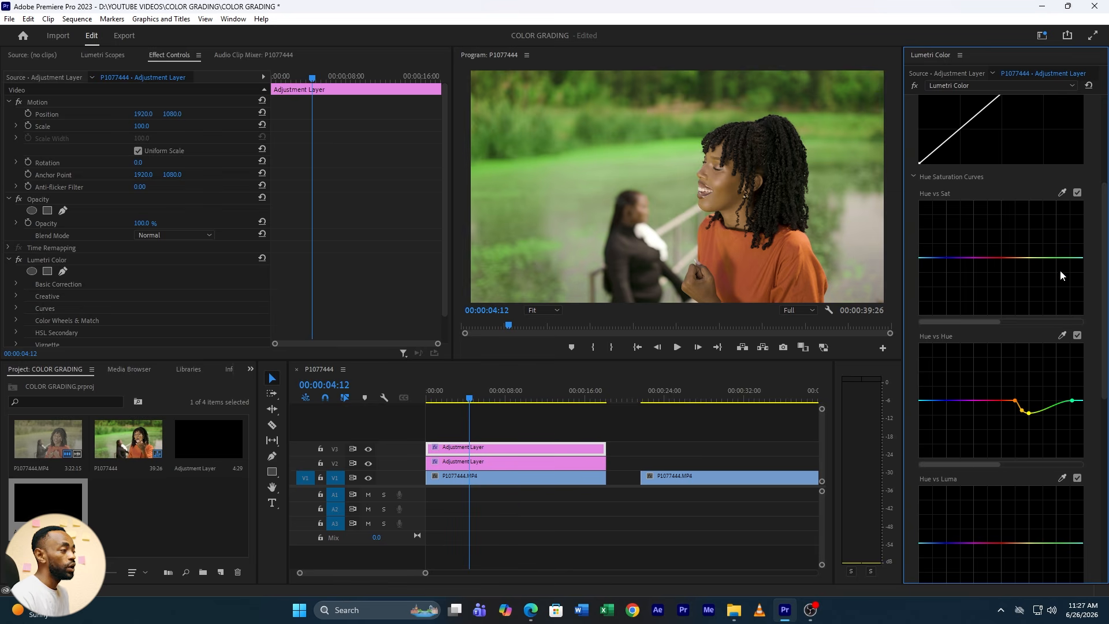
Anchor the Hue vs Sat curve at orange and green, and raise the yellow point between them slightly to boost the foliage saturation
{"action": "left_click", "coordinate": [1016, 258]}
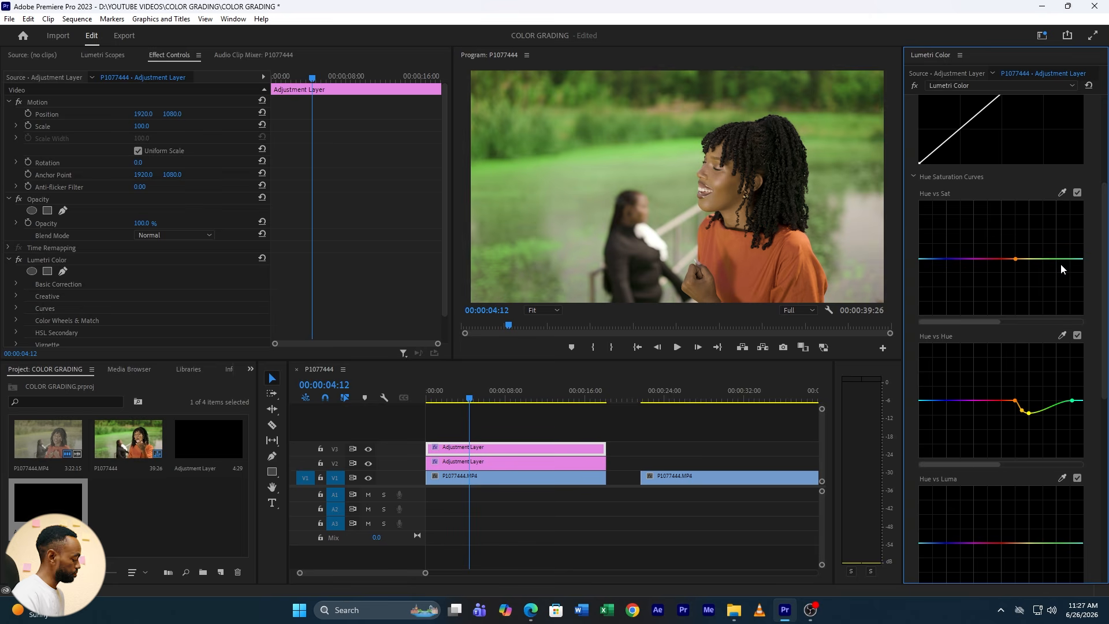
{"action": "key", "text": "ctrl+z"}
{"action": "left_click", "coordinate": [1014, 258]}
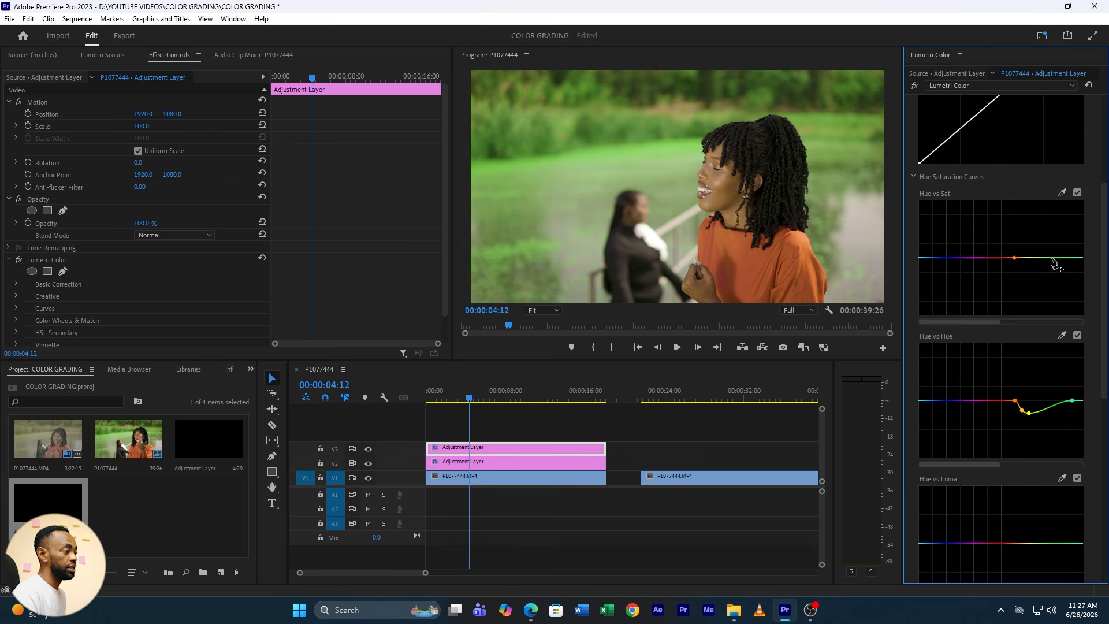
{"action": "left_click", "coordinate": [1073, 258]}
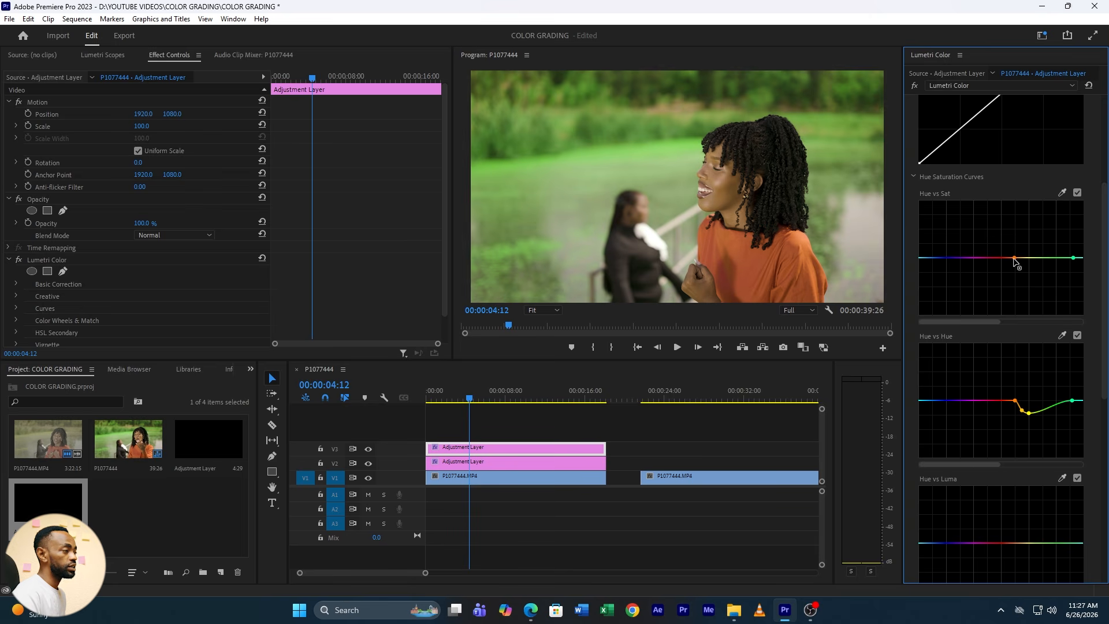
{"action": "left_click_drag", "start_coordinate": [1026, 258], "coordinate": [1026, 265]}
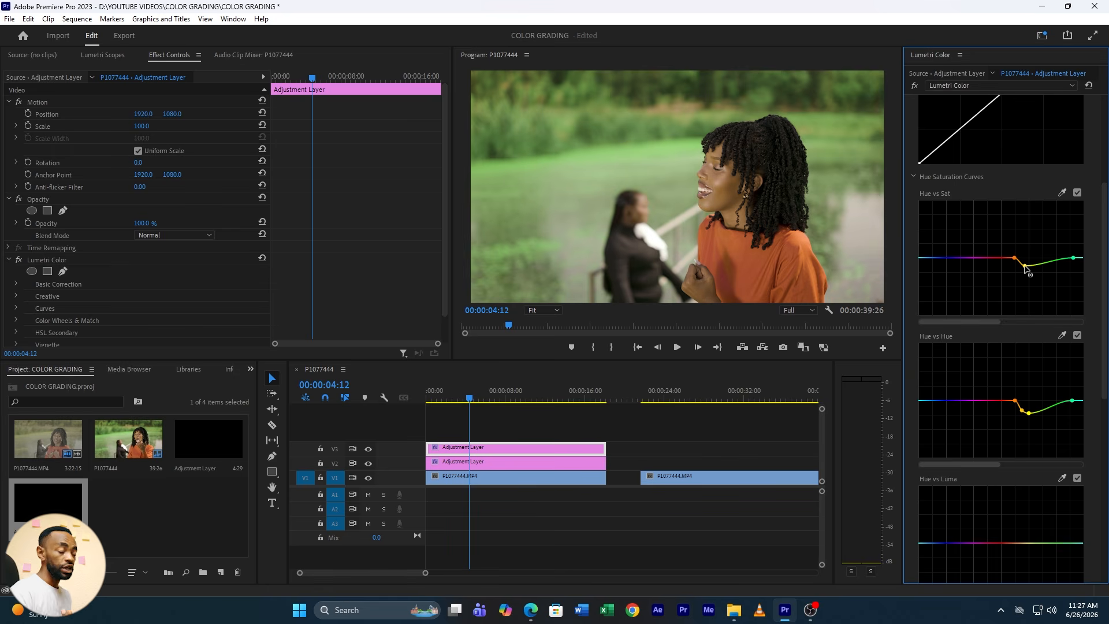
{"action": "left_click_drag", "start_coordinate": [1025, 266], "coordinate": [1025, 253]}
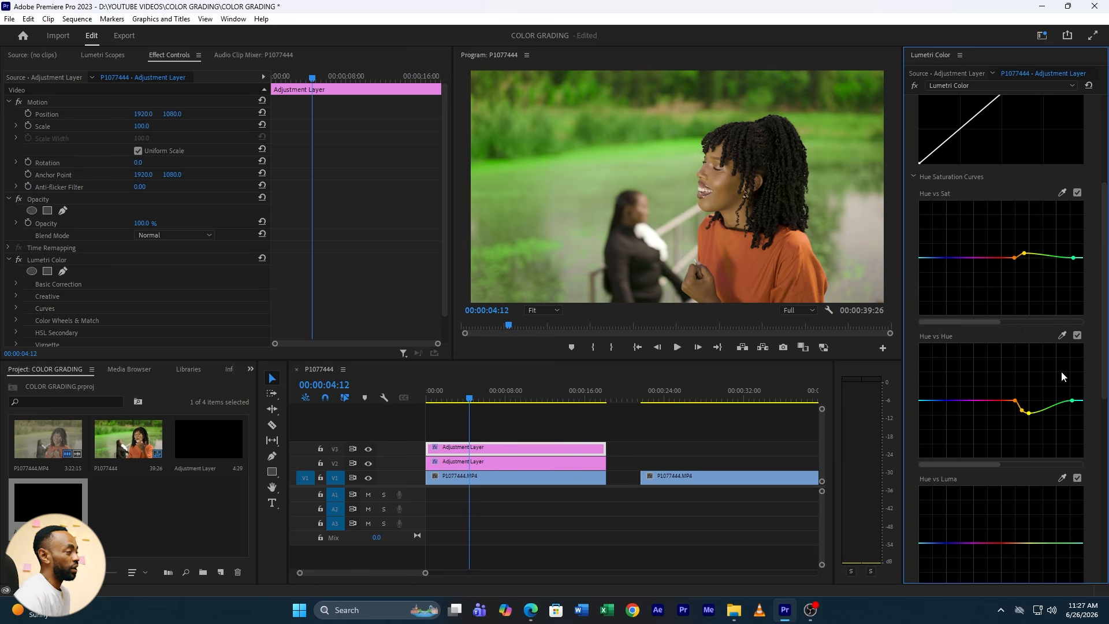
At 00:00:03:18, anchor the Hue vs Luma curve around yellow and lower its yellow point slightly to darken the foliage
{"action": "left_click_drag", "start_coordinate": [481, 395], "coordinate": [461, 403]}
{"action": "scroll", "coordinate": [1017, 455], "scroll_direction": "down", "scroll_amount": 1}
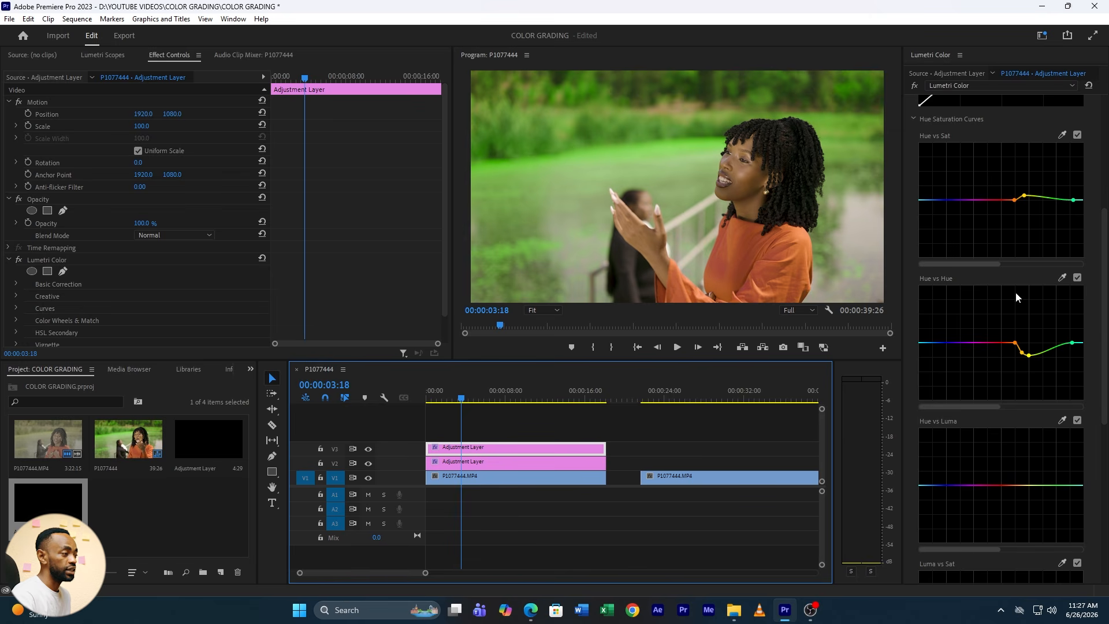
{"action": "left_click", "coordinate": [1015, 485]}
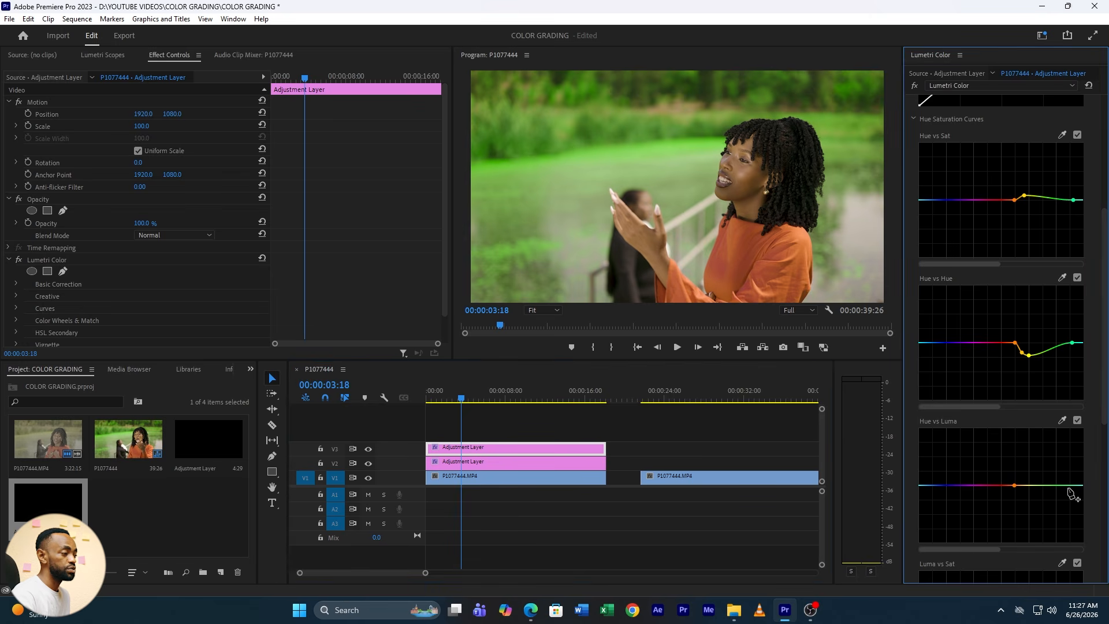
{"action": "left_click_drag", "start_coordinate": [1027, 488], "coordinate": [1027, 490]}
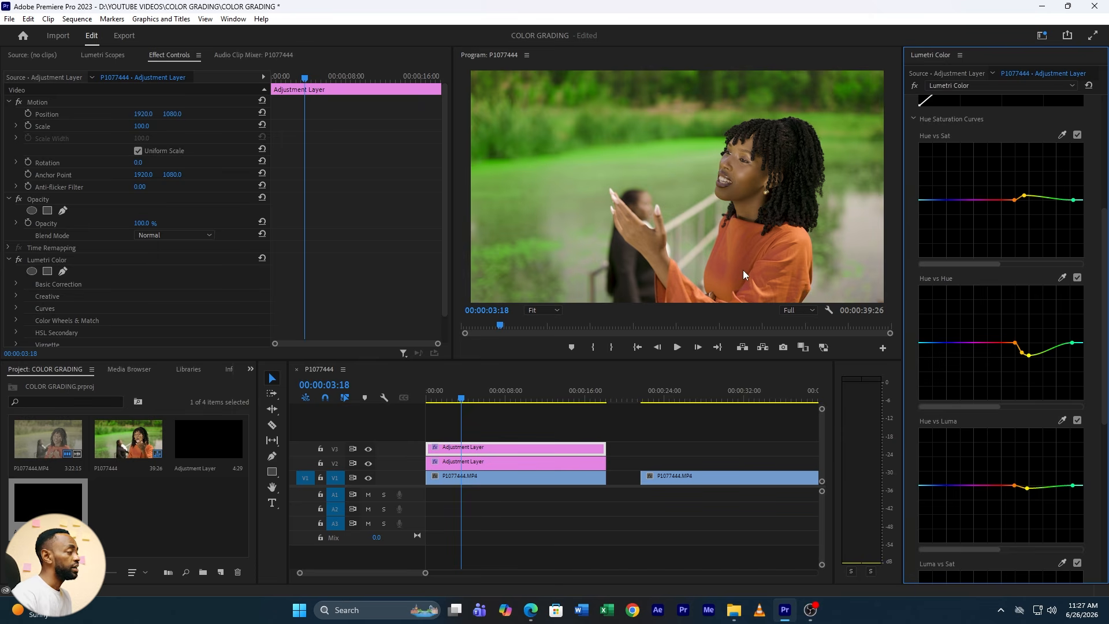
Lower the red point of the Hue vs Sat curve slightly to reduce red saturation, and close the curve controls
{"action": "left_click", "coordinate": [1000, 200]}
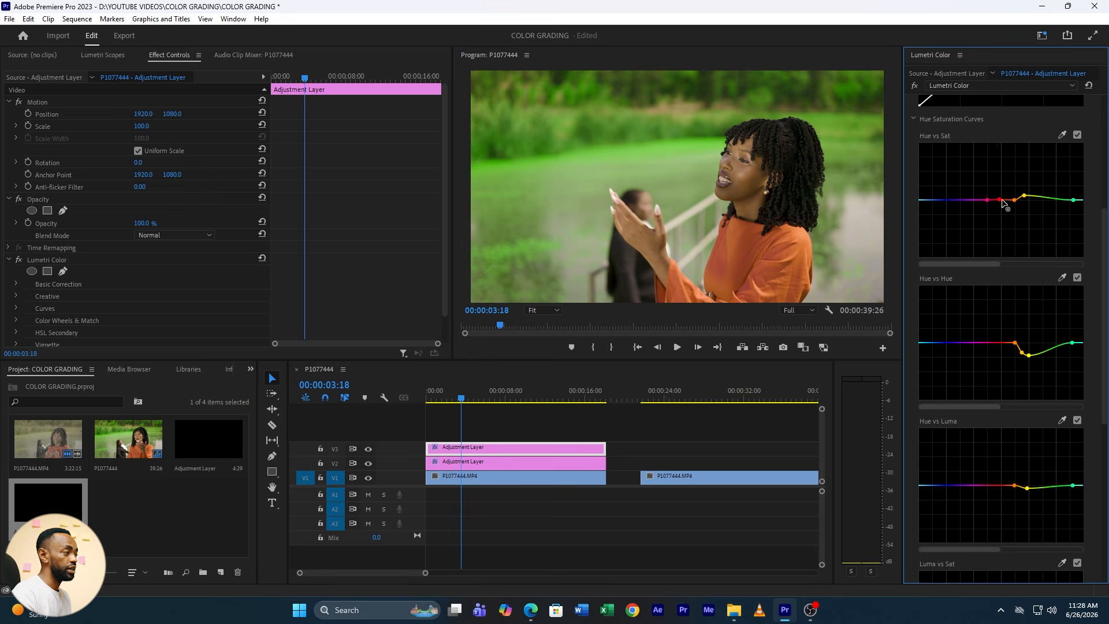
{"action": "left_click_drag", "start_coordinate": [1000, 200], "coordinate": [1003, 207]}
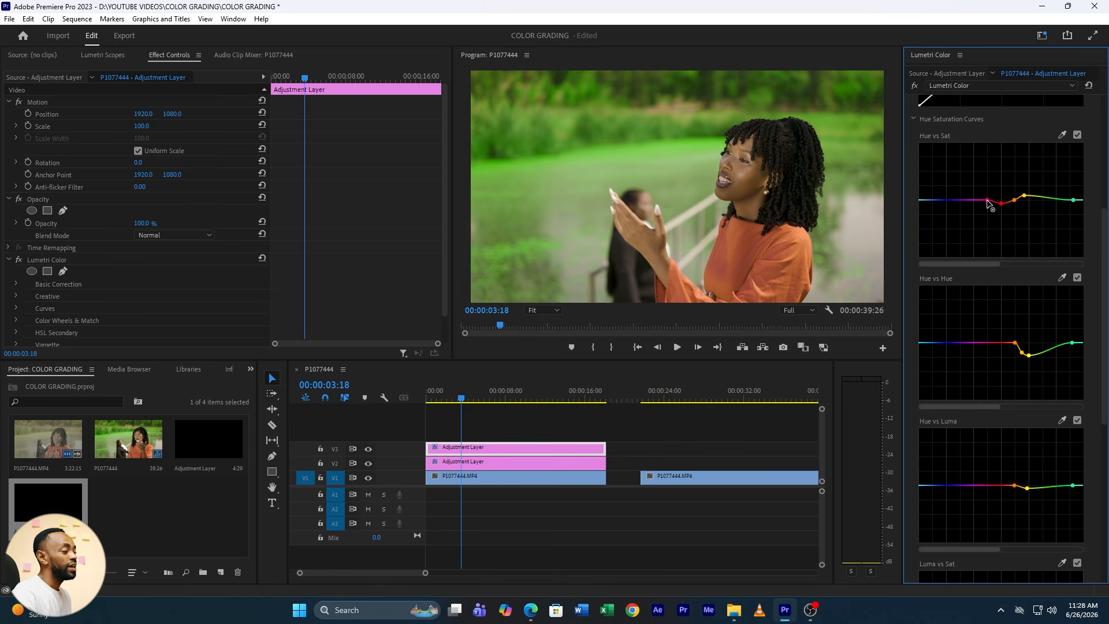
{"action": "scroll", "coordinate": [958, 267], "scroll_direction": "up", "scroll_amount": 2}
{"action": "scroll", "coordinate": [958, 271], "scroll_direction": "up", "scroll_amount": 6}
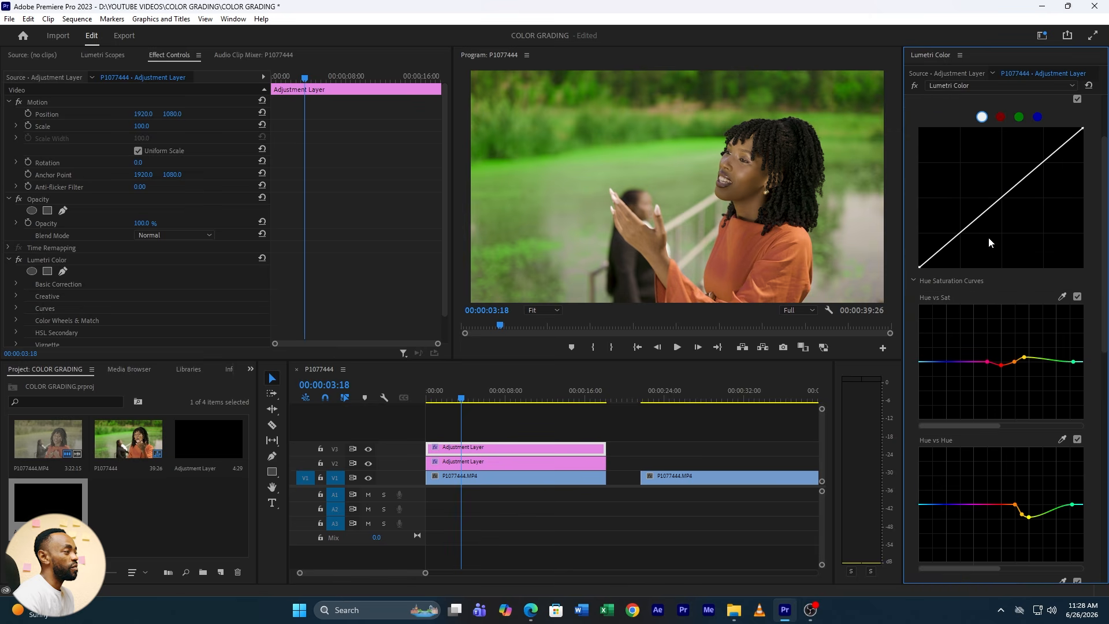
{"action": "left_click", "coordinate": [921, 145]}
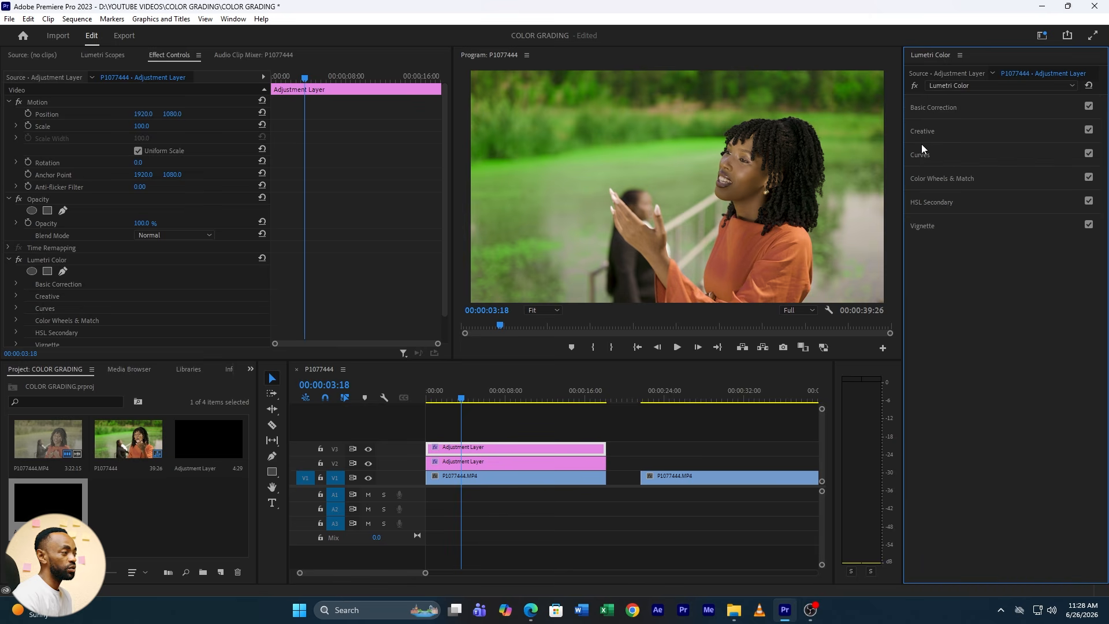
Key the skin tones in HSL Secondary from the red preset, with the Color/Gray mask shown, and narrow the hue, saturation and lightness ranges
{"action": "left_click", "coordinate": [933, 203]}
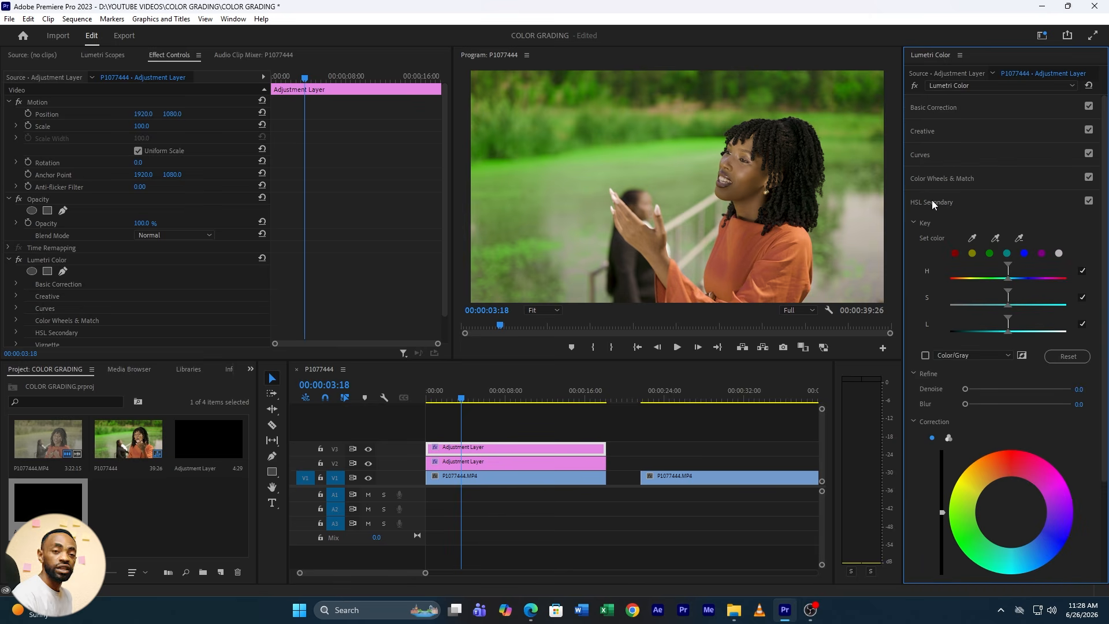
{"action": "left_click", "coordinate": [957, 254]}
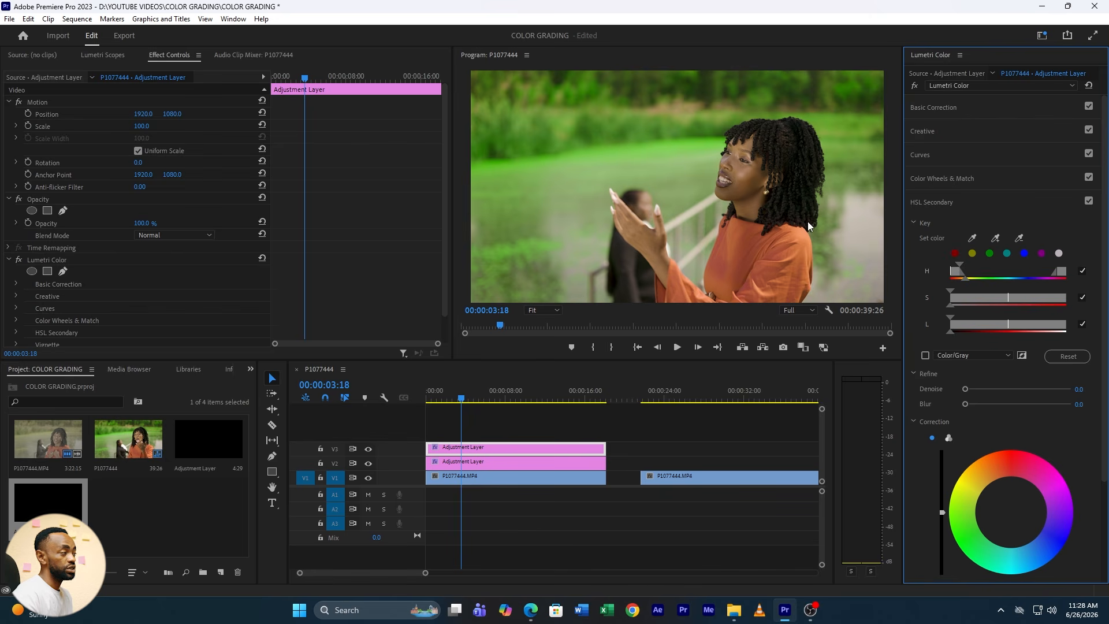
{"action": "left_click", "coordinate": [925, 355]}
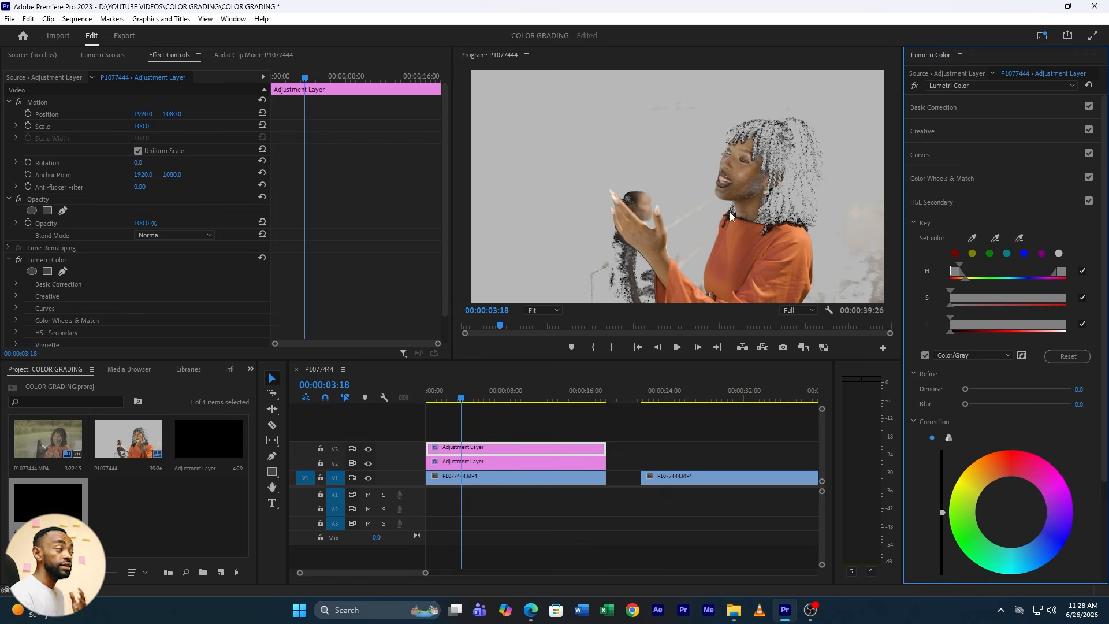
{"action": "left_click_drag", "start_coordinate": [959, 272], "coordinate": [987, 326]}
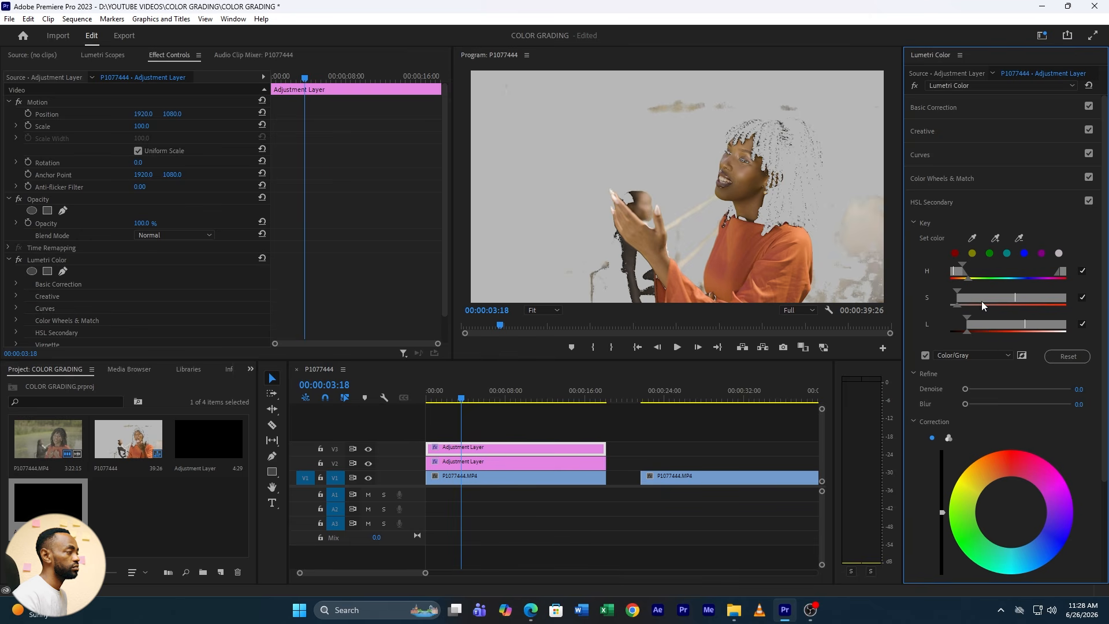
{"action": "left_click_drag", "start_coordinate": [982, 300], "coordinate": [990, 306]}
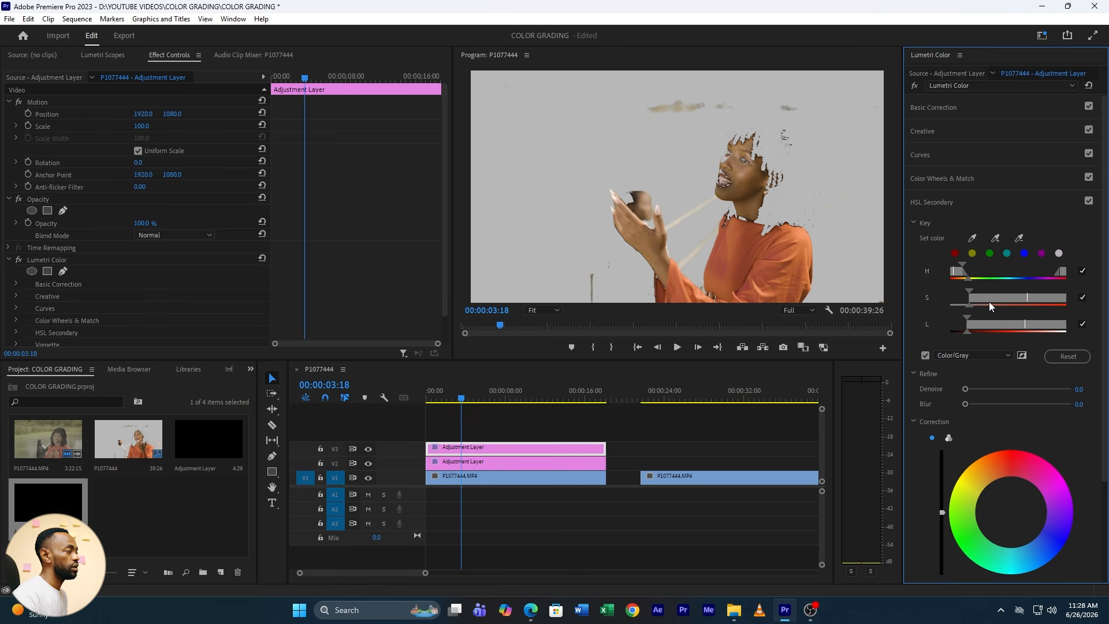
Refine the key with Denoise 17.4 and Blur 8.2 while checking the neck at 100%, restore the Fit view and hide the mask
{"action": "left_click", "coordinate": [548, 312]}
{"action": "left_click", "coordinate": [548, 386]}
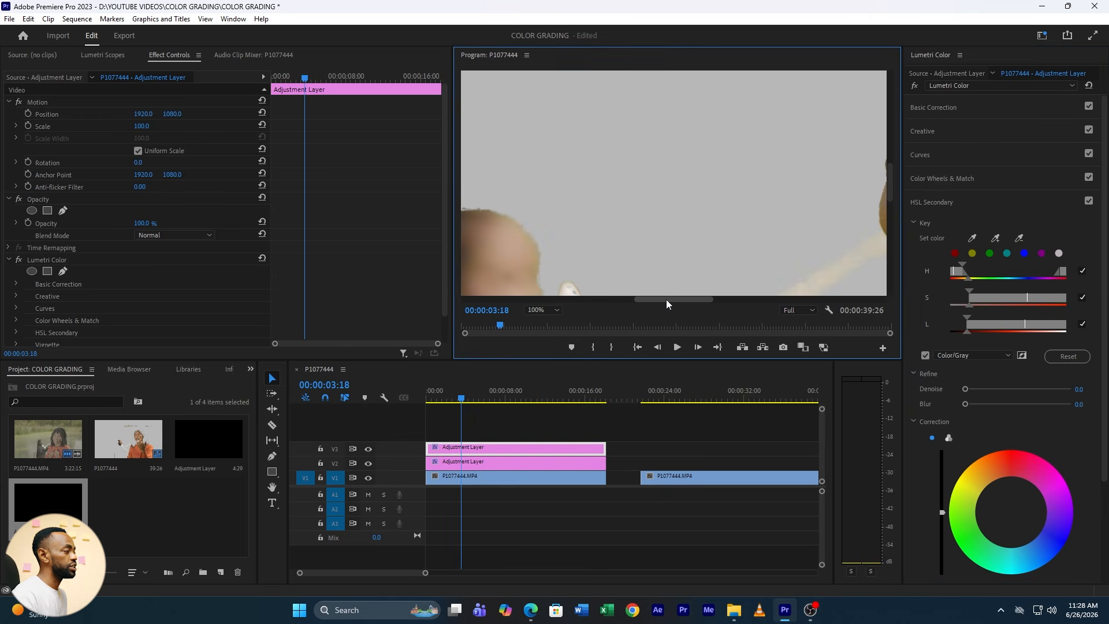
{"action": "left_click_drag", "start_coordinate": [667, 299], "coordinate": [733, 300]}
{"action": "left_click_drag", "start_coordinate": [892, 191], "coordinate": [893, 218]}
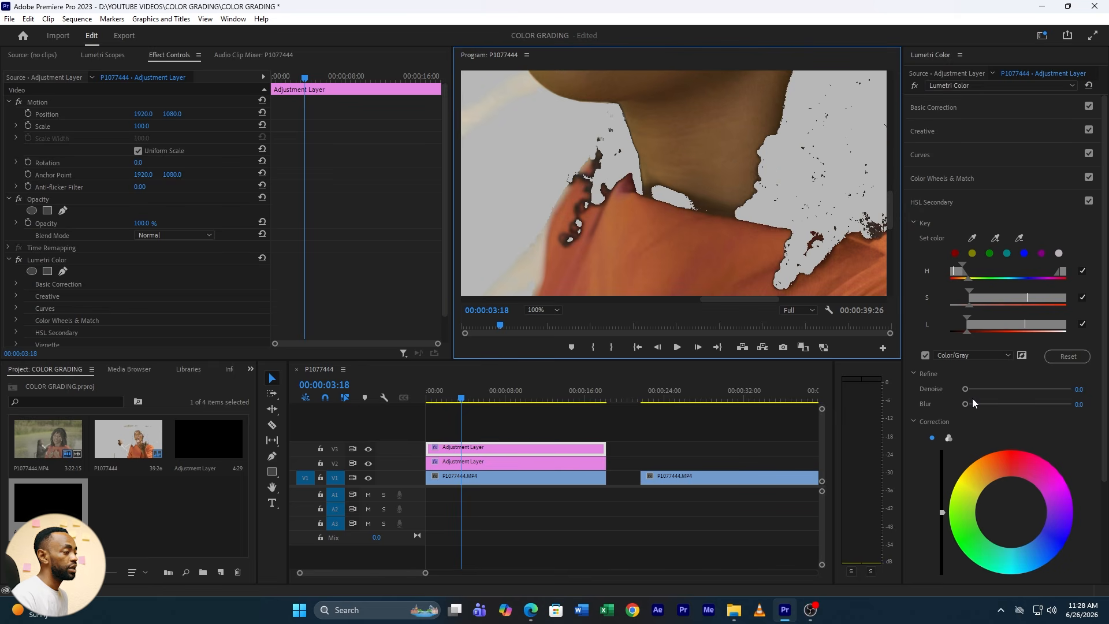
{"action": "left_click_drag", "start_coordinate": [966, 389], "coordinate": [984, 389]}
{"action": "left_click_drag", "start_coordinate": [965, 404], "coordinate": [995, 406]}
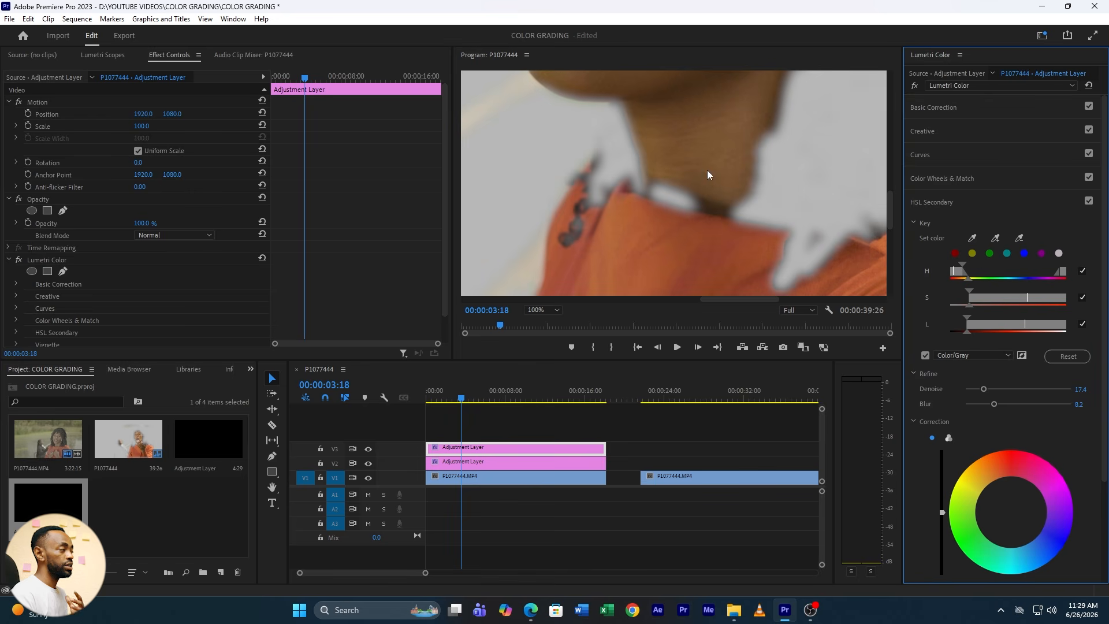
{"action": "left_click", "coordinate": [550, 310]}
{"action": "left_click", "coordinate": [546, 321]}
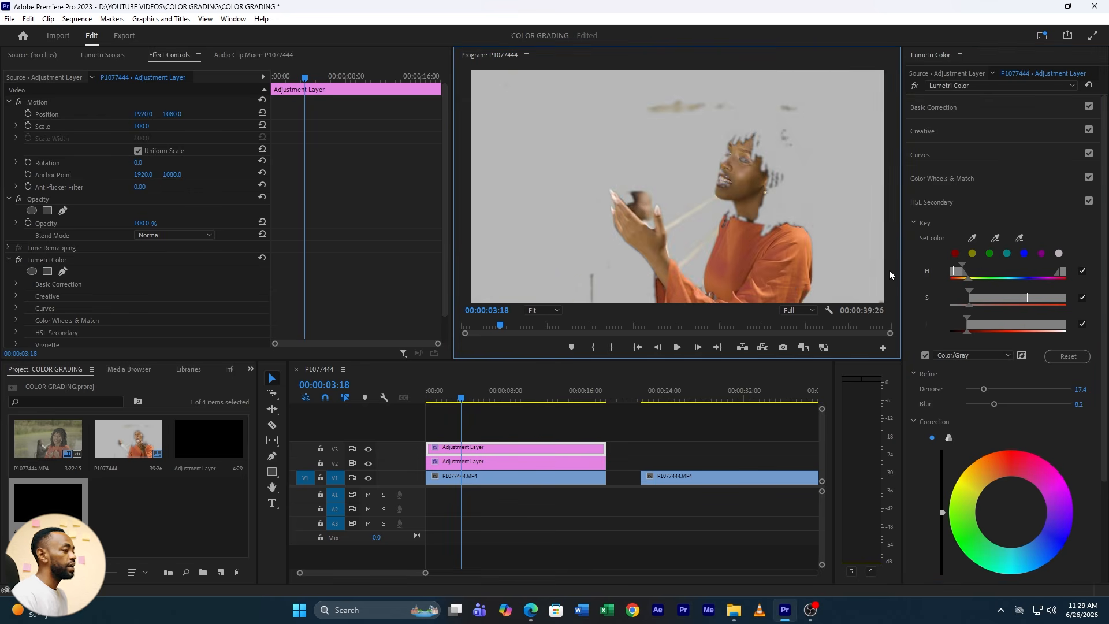
{"action": "left_click", "coordinate": [926, 356]}
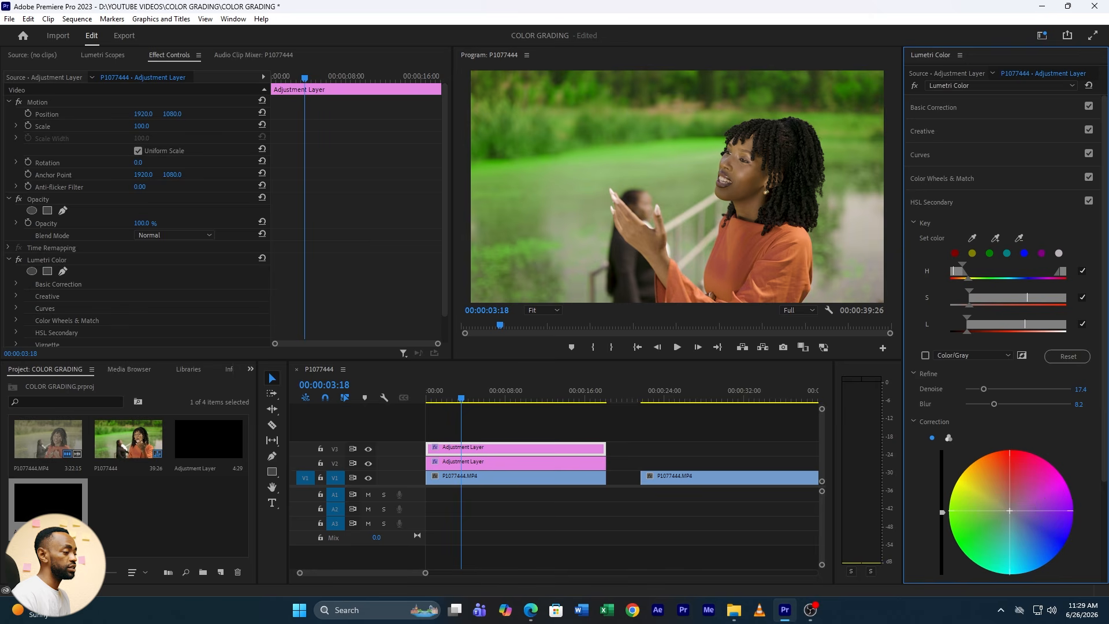
Shift the keyed skin's correction color wheel toward orange, raise its brightness slightly and set the correction Temperature to 4.3
{"action": "left_click_drag", "start_coordinate": [1010, 511], "coordinate": [999, 488]}
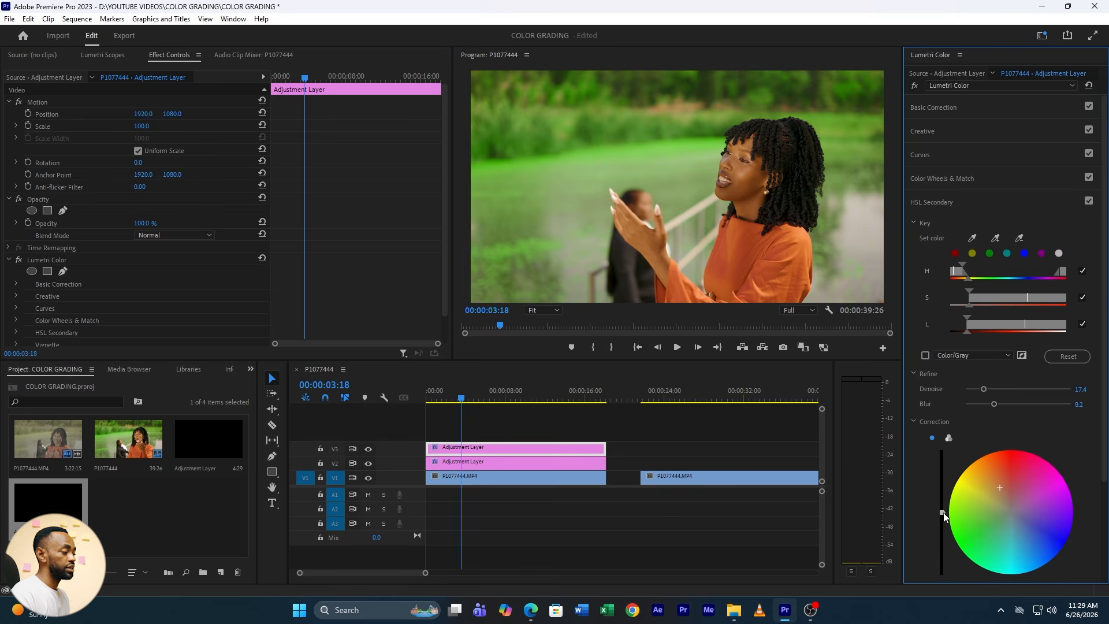
{"action": "left_click_drag", "start_coordinate": [944, 513], "coordinate": [943, 502]}
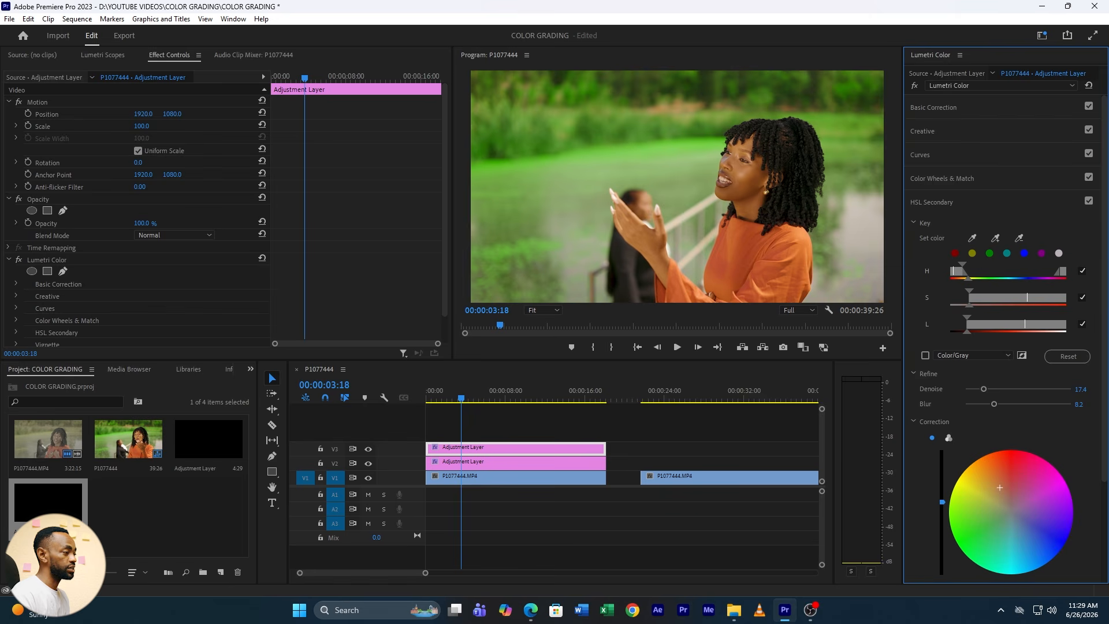
{"action": "scroll", "coordinate": [1064, 427], "scroll_direction": "down", "scroll_amount": 3}
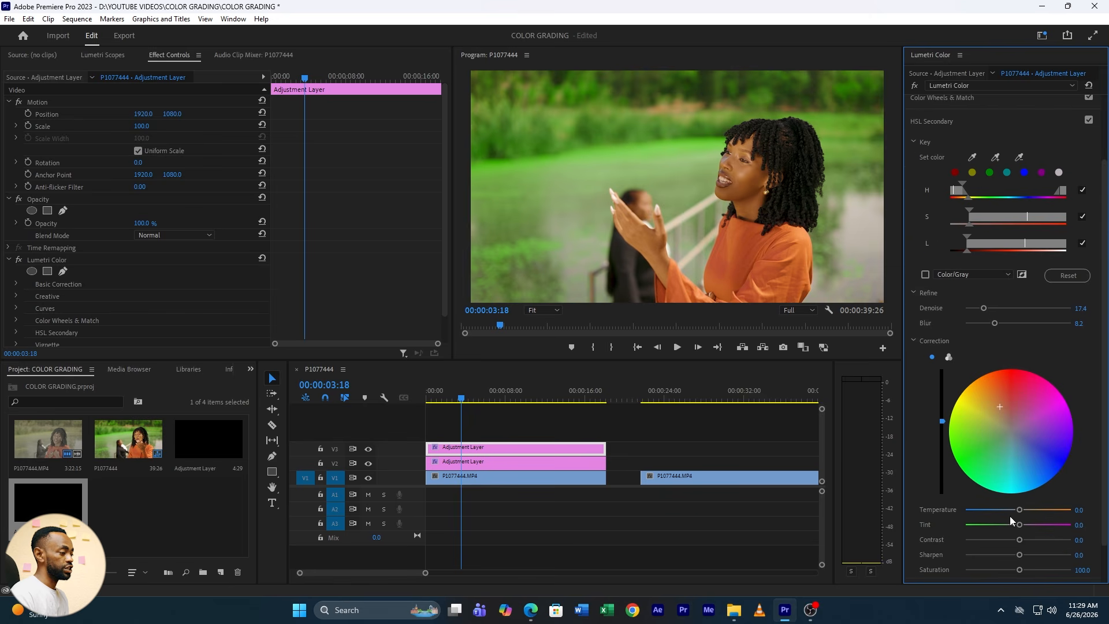
{"action": "left_click_drag", "start_coordinate": [1022, 511], "coordinate": [1020, 514]}
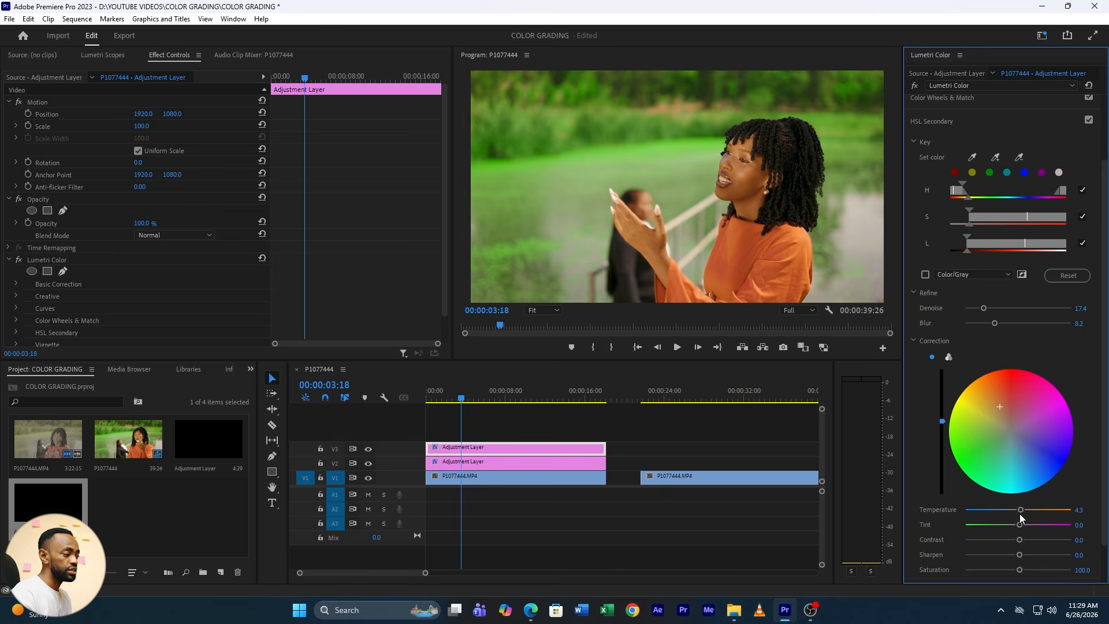
Set the skin key's correction Saturation to 94.6, nudge the wheel's color point slightly, and check the frame at 00:00:02:18
{"action": "scroll", "coordinate": [1020, 514], "scroll_direction": "down", "scroll_amount": 1}
{"action": "left_click_drag", "start_coordinate": [1017, 536], "coordinate": [957, 530]}
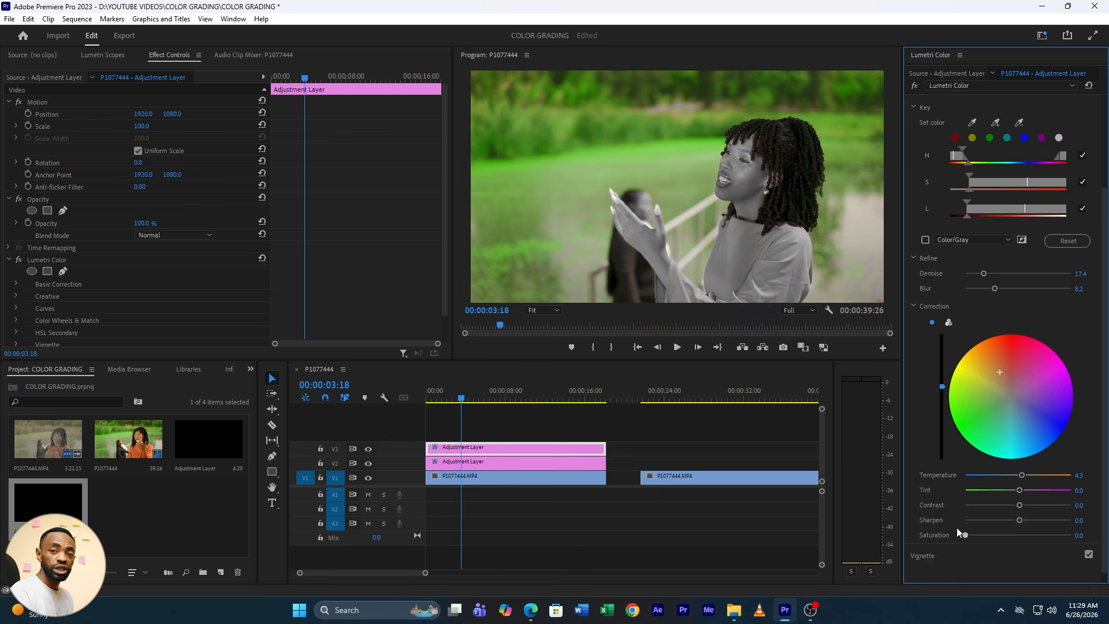
{"action": "left_click_drag", "start_coordinate": [965, 528], "coordinate": [1015, 539]}
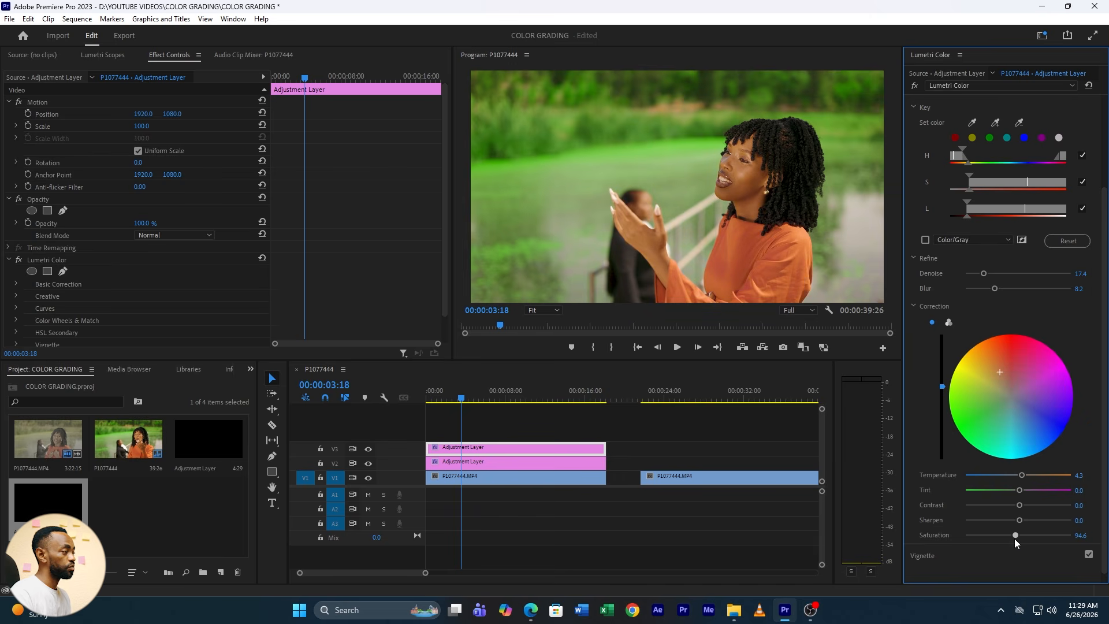
{"action": "left_click", "coordinate": [999, 372]}
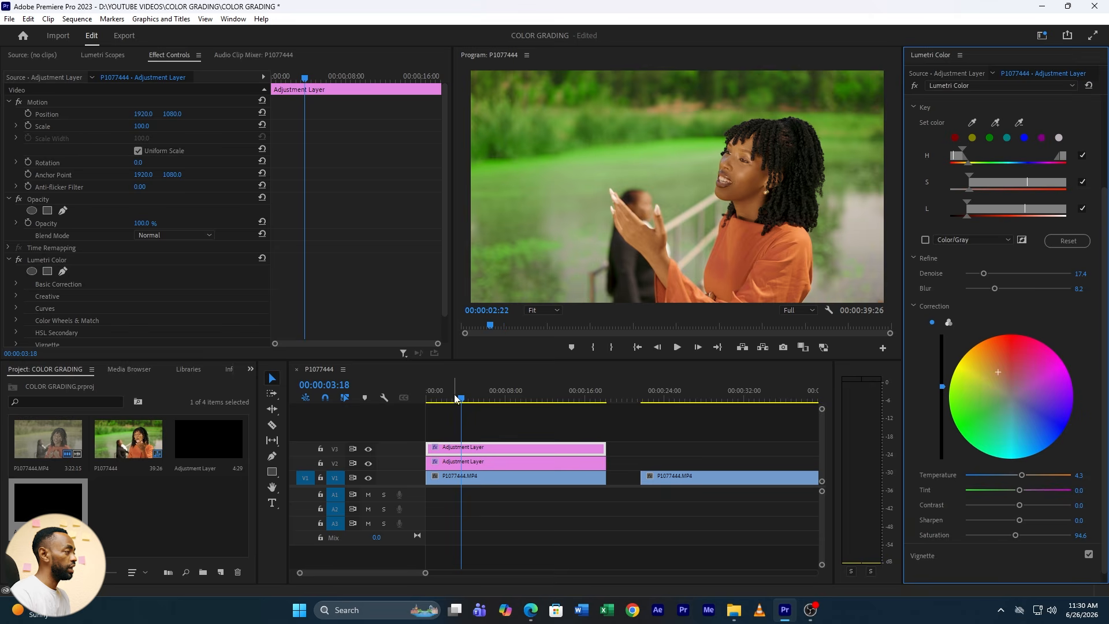
{"action": "left_click_drag", "start_coordinate": [461, 398], "coordinate": [456, 399]}
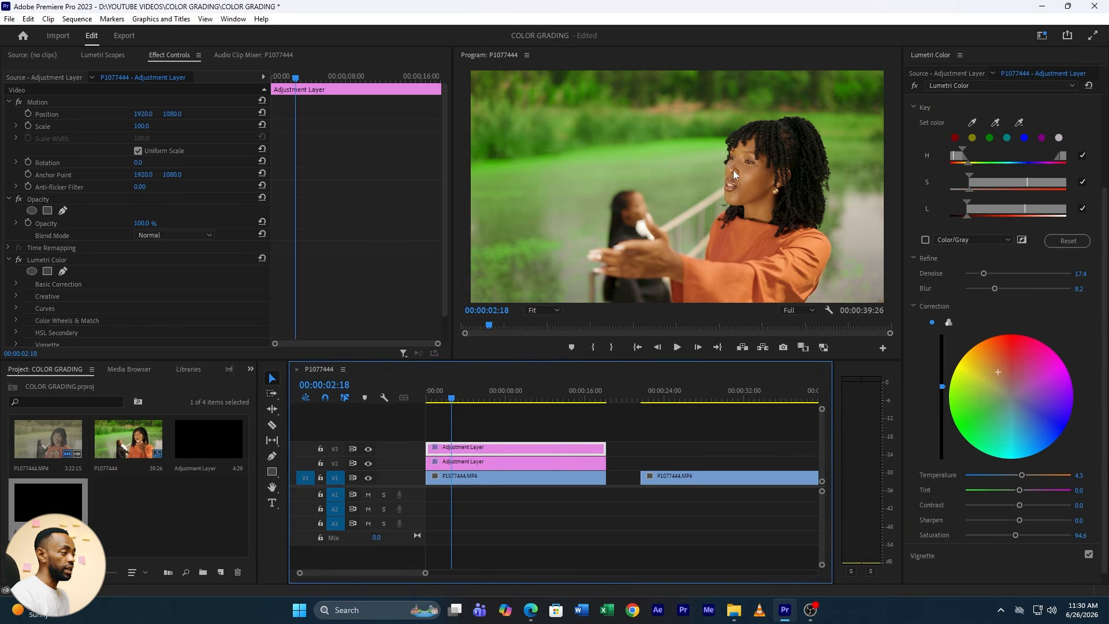
{"action": "scroll", "coordinate": [910, 198], "scroll_direction": "up", "scroll_amount": 5}
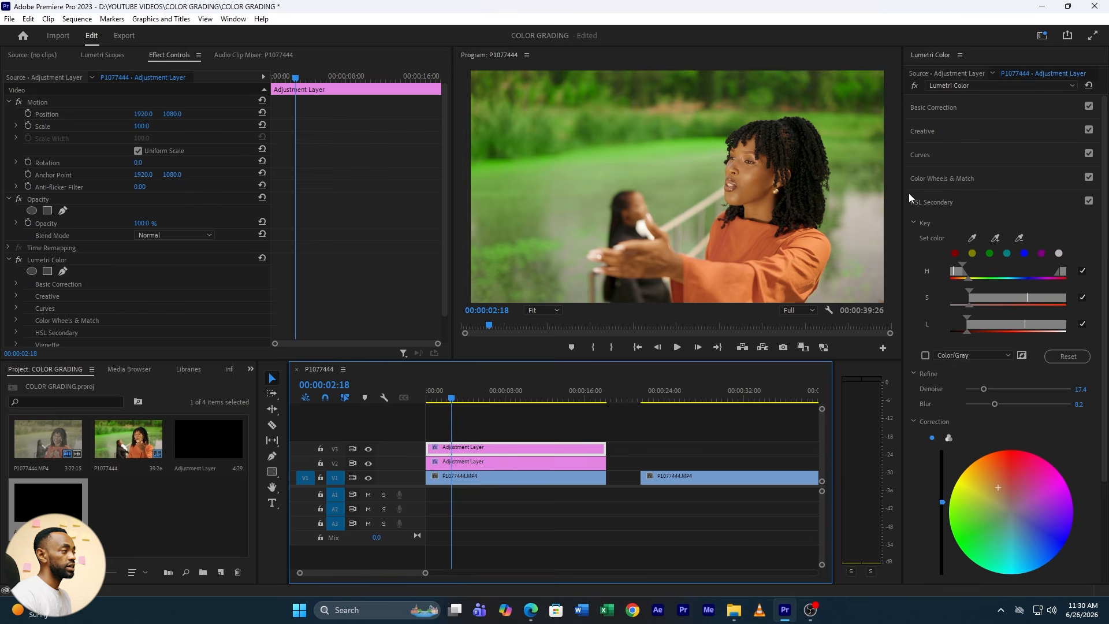
{"action": "left_click", "coordinate": [925, 155]}
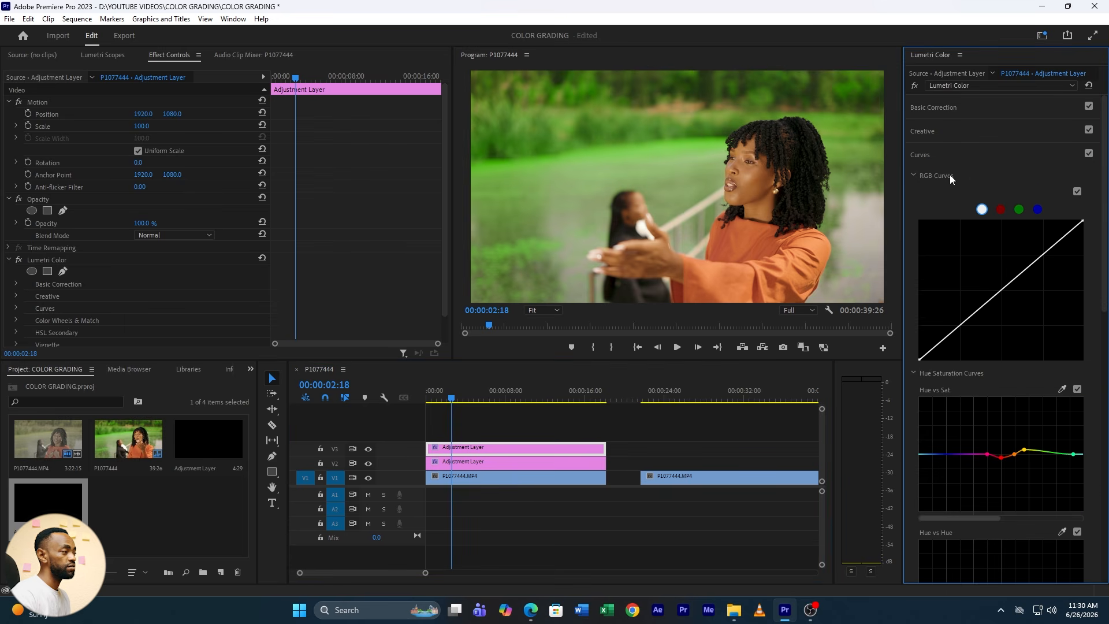
{"action": "left_click", "coordinate": [930, 154]}
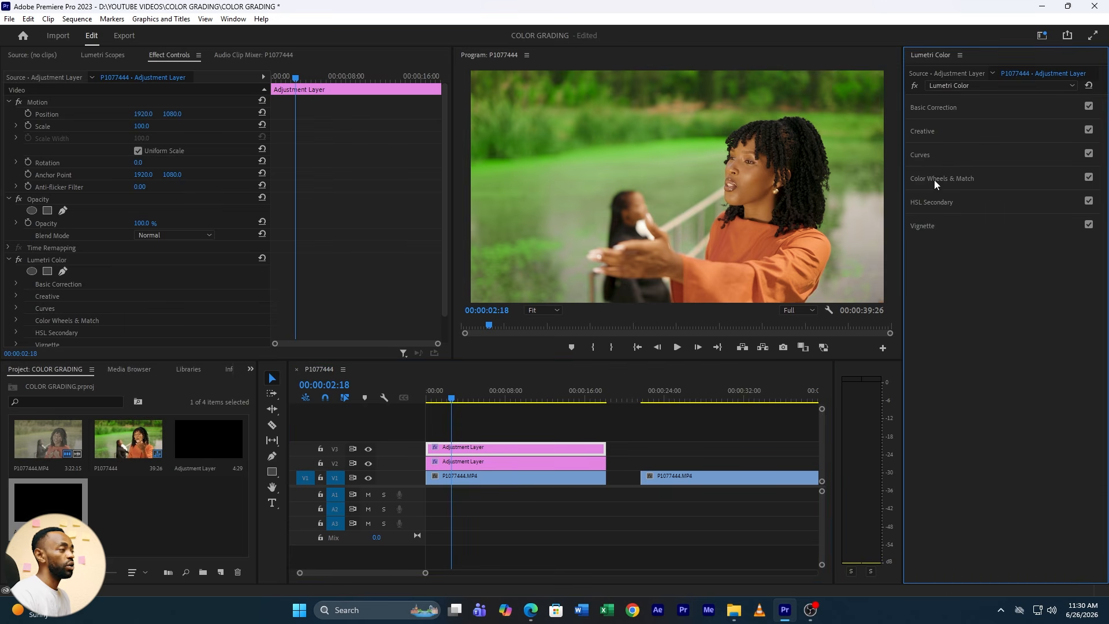
{"action": "left_click", "coordinate": [933, 179]}
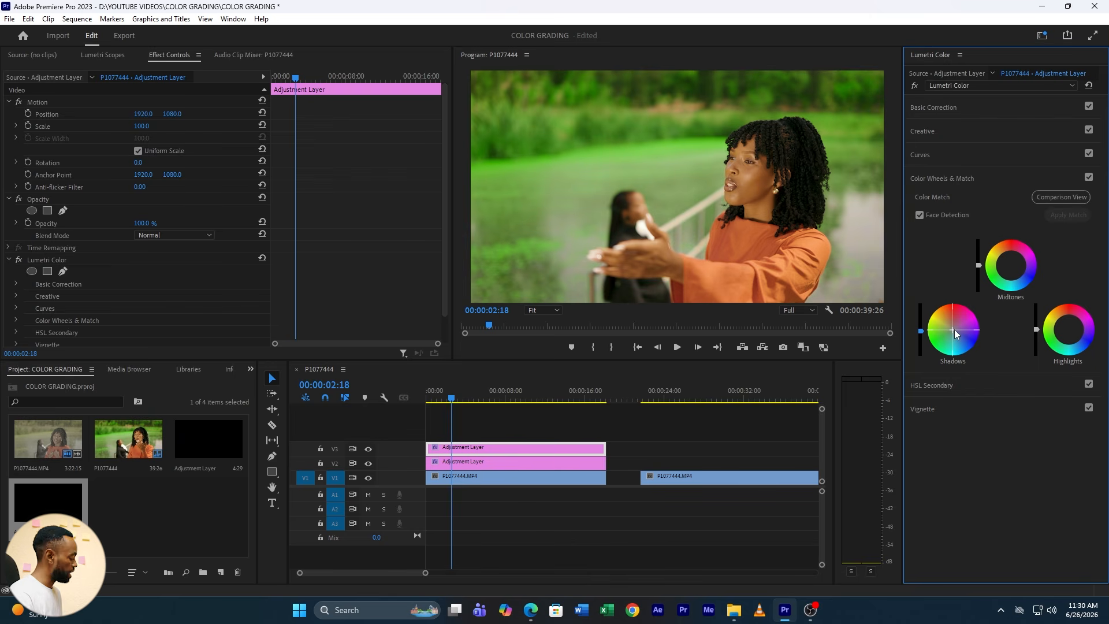
Anchor the midpoint of the red RGB curve, lower its shadow point very slightly, and check the grade at 00:00:09:11
{"action": "left_click", "coordinate": [928, 155]}
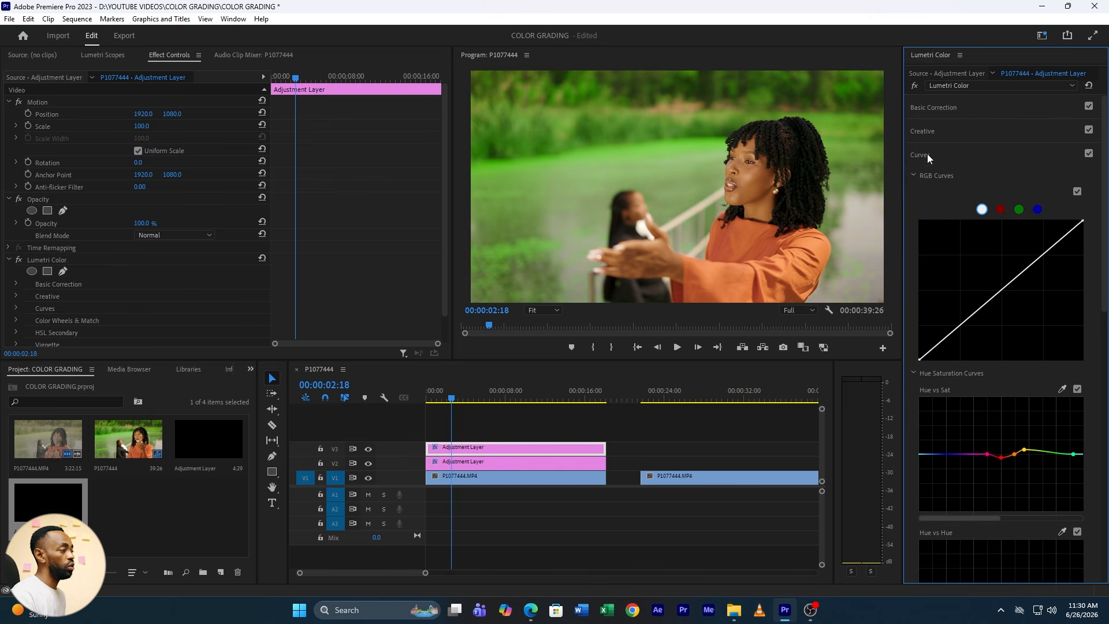
{"action": "left_click", "coordinate": [1002, 209]}
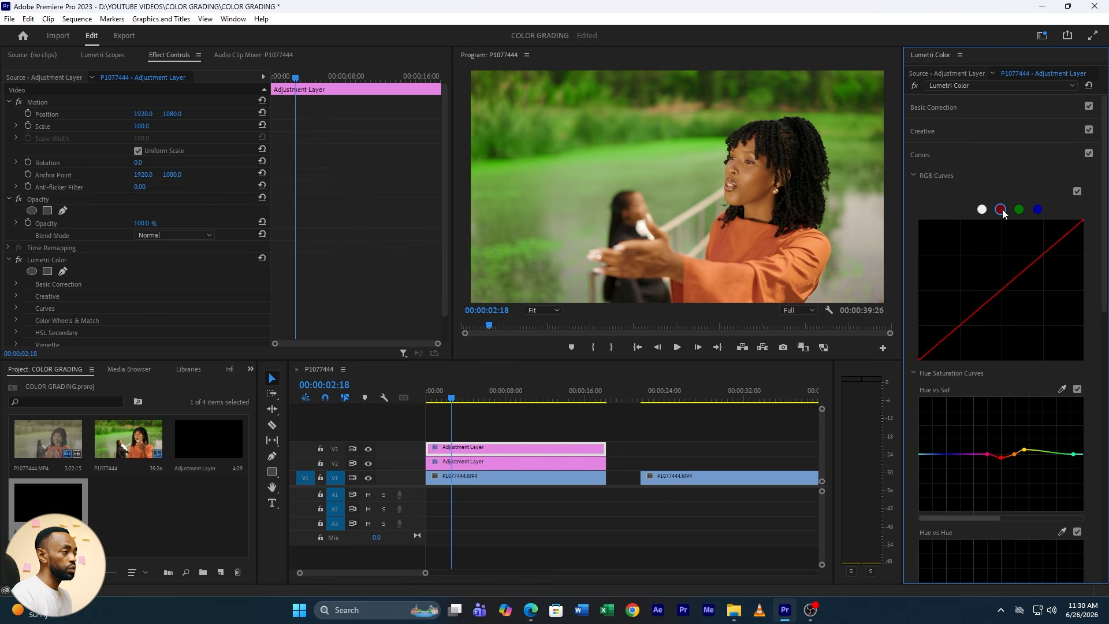
{"action": "left_click", "coordinate": [1002, 289]}
{"action": "left_click_drag", "start_coordinate": [962, 329], "coordinate": [965, 334]}
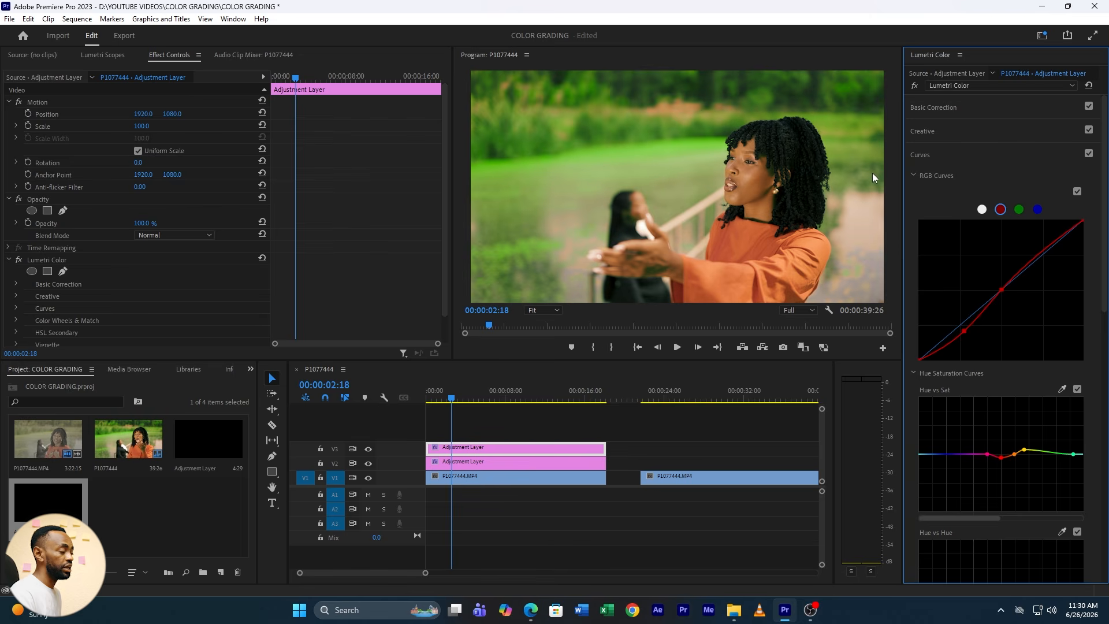
{"action": "left_click", "coordinate": [969, 326], "text": "ctrl"}
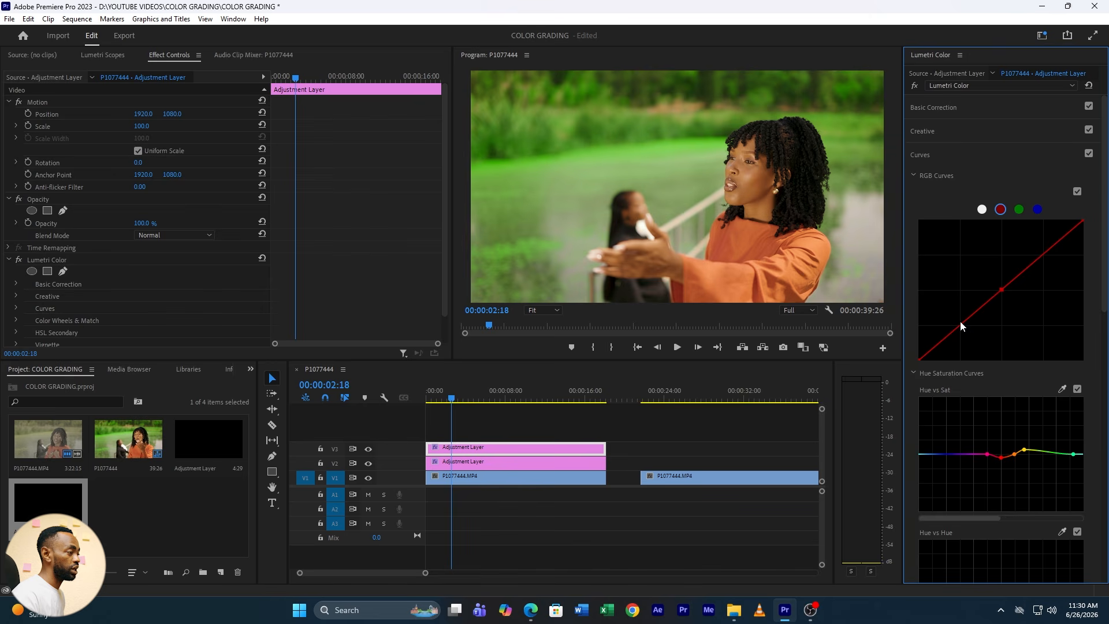
{"action": "left_click_drag", "start_coordinate": [961, 328], "coordinate": [962, 329]}
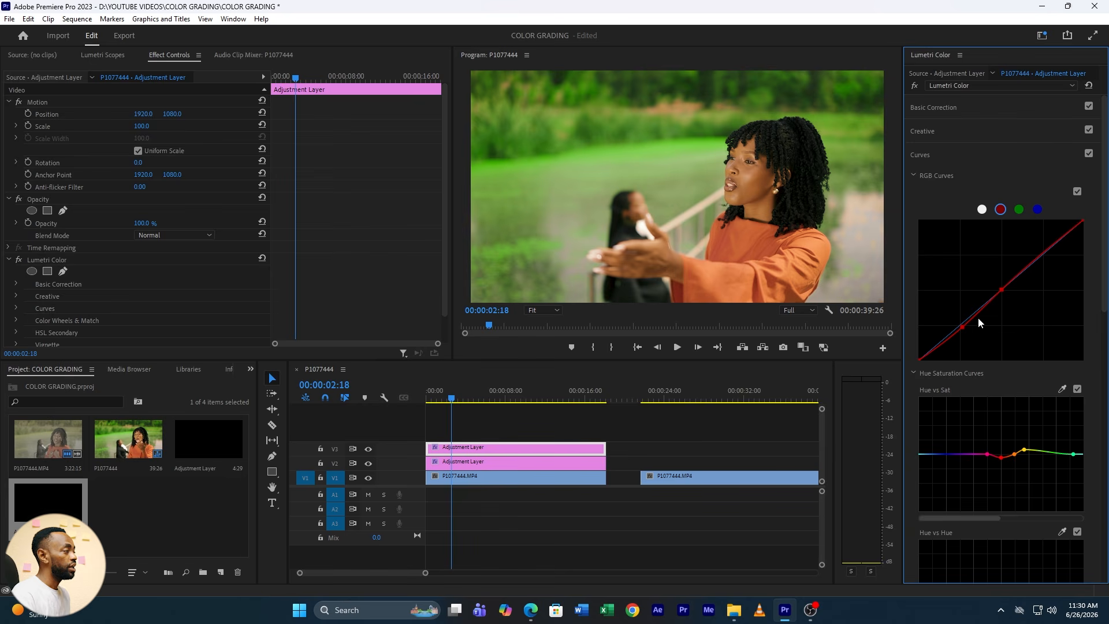
{"action": "left_click_drag", "start_coordinate": [494, 400], "coordinate": [521, 406]}
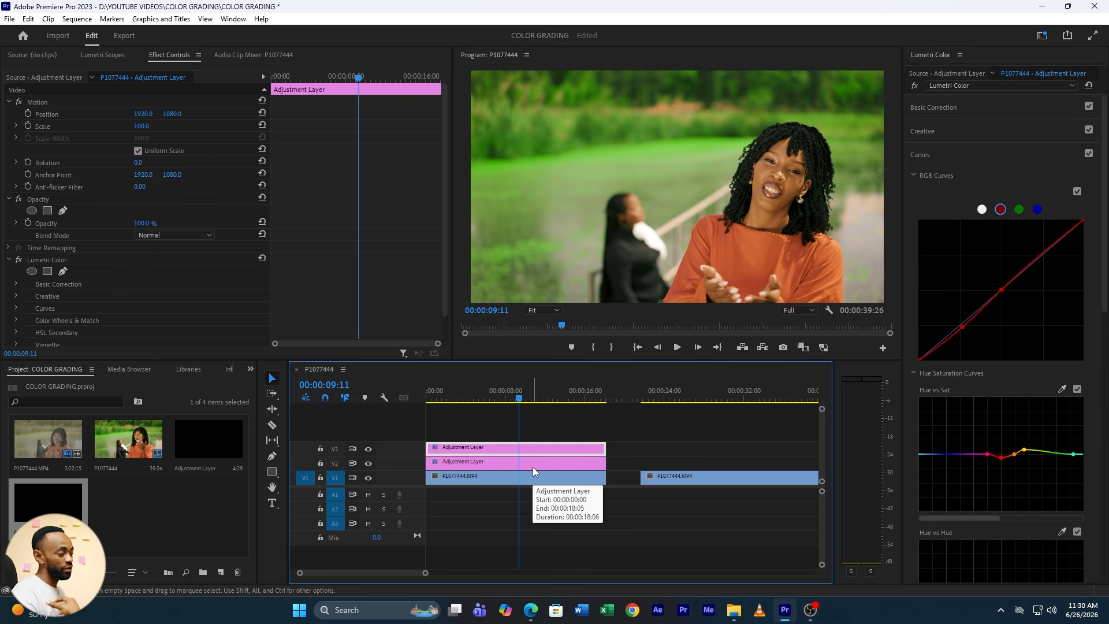
Place an adjustment layer on V2 above the second, ungraded clip, extend it to the clip's end and select it
{"action": "left_click", "coordinate": [664, 403]}
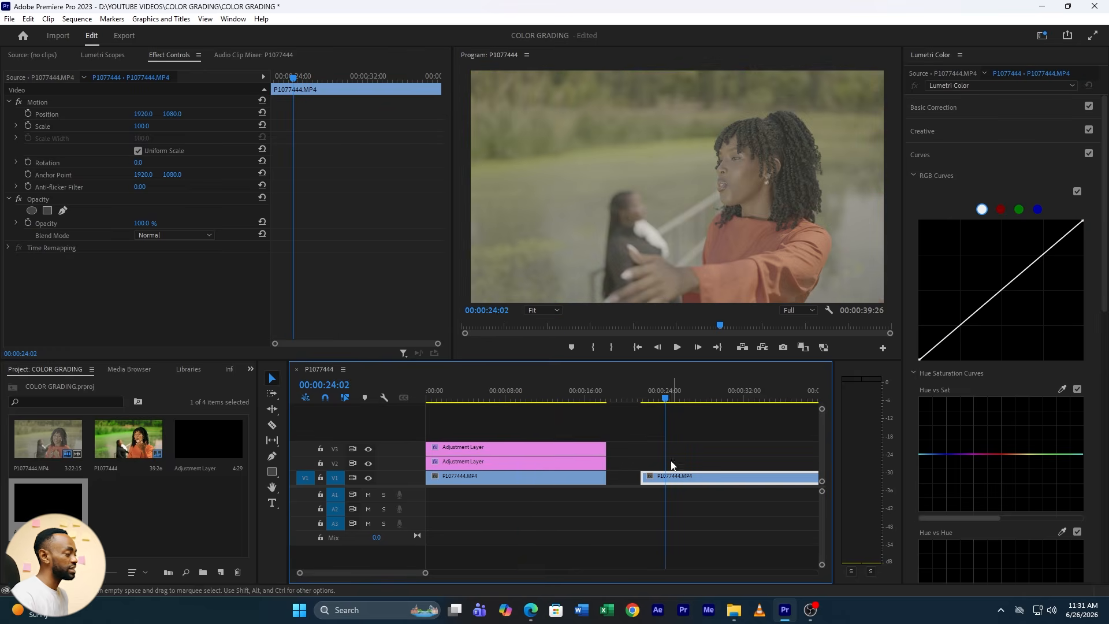
{"action": "left_click_drag", "start_coordinate": [49, 502], "coordinate": [750, 461]}
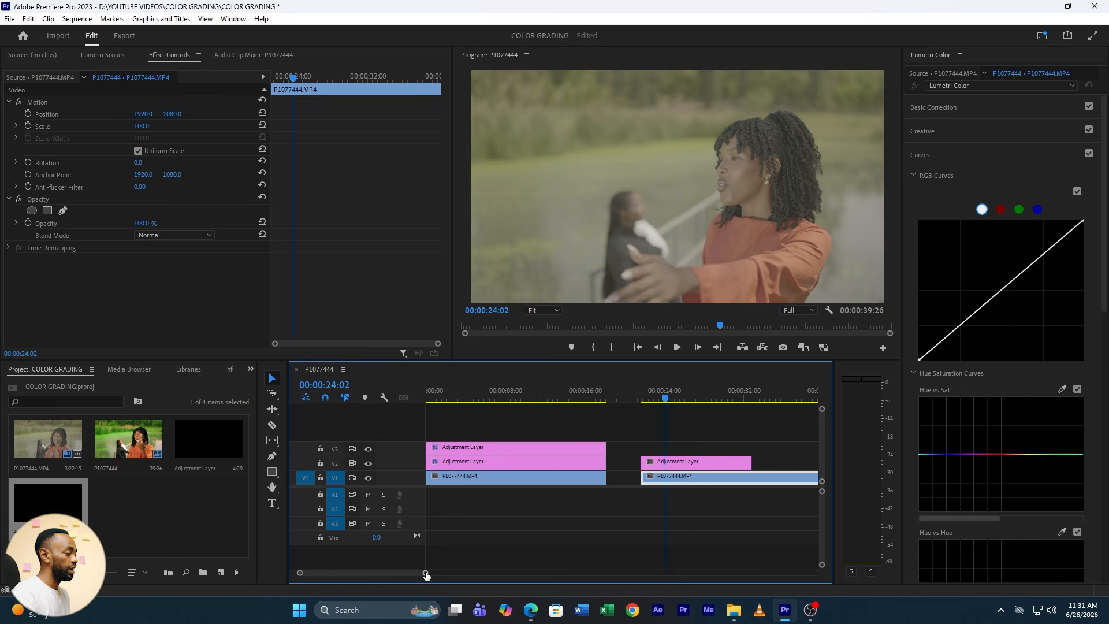
{"action": "left_click_drag", "start_coordinate": [425, 573], "coordinate": [437, 575]}
{"action": "left_click_drag", "start_coordinate": [701, 463], "coordinate": [759, 462]}
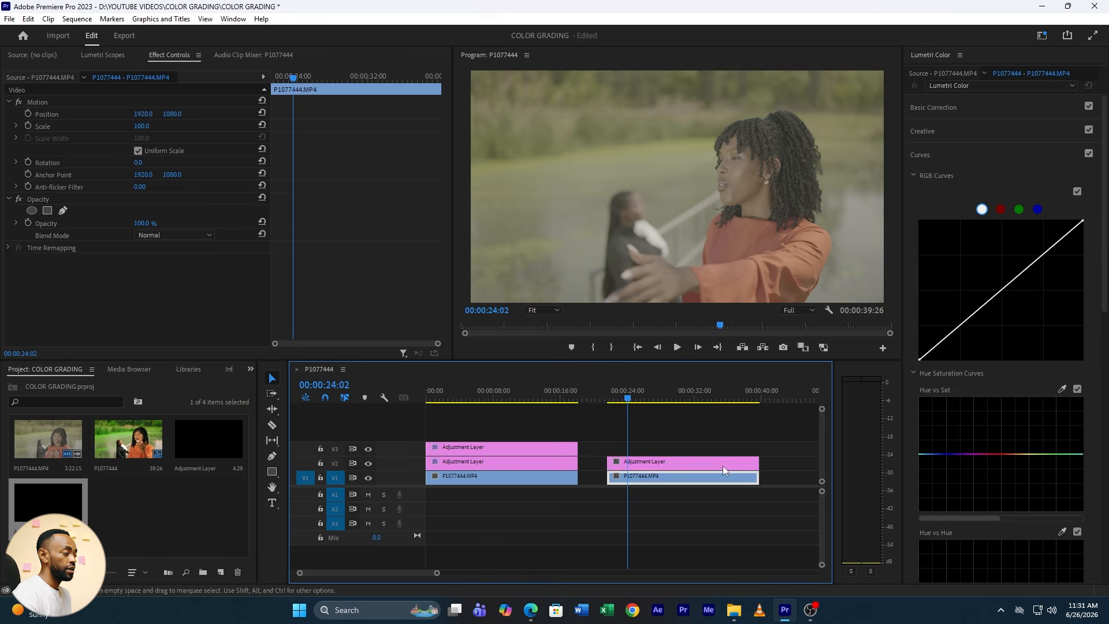
{"action": "left_click", "coordinate": [719, 460]}
Try U-PANASONIC-V-LOG-V3-LTR.cube as the Basic Correction Input LUT on the new adjustment layer
{"action": "left_click", "coordinate": [929, 106]}
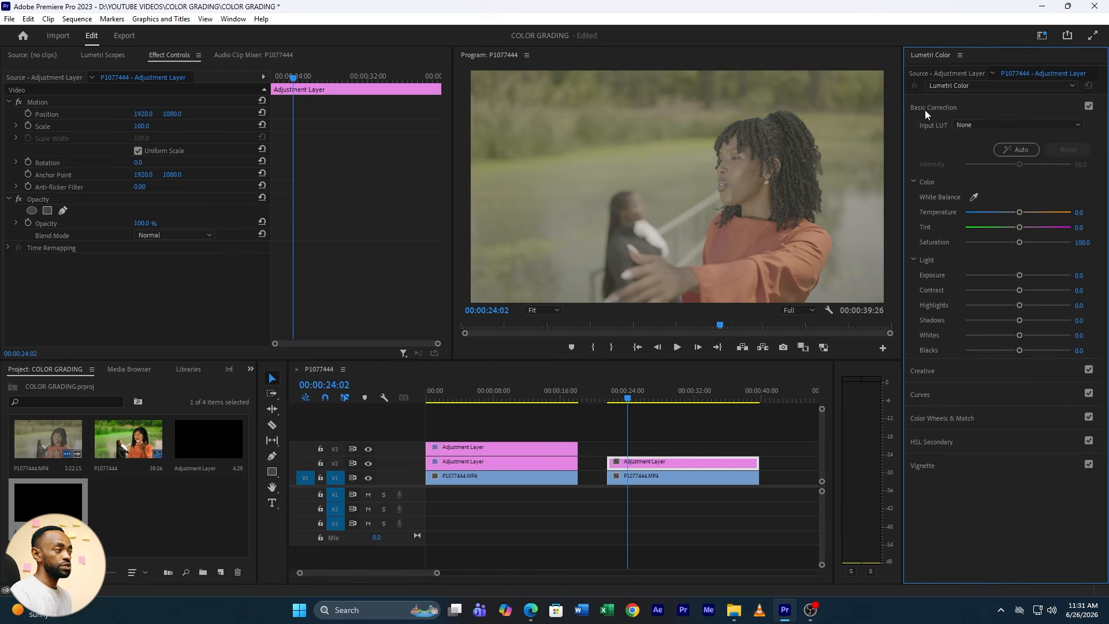
{"action": "left_click", "coordinate": [986, 124]}
{"action": "left_click", "coordinate": [979, 158]}
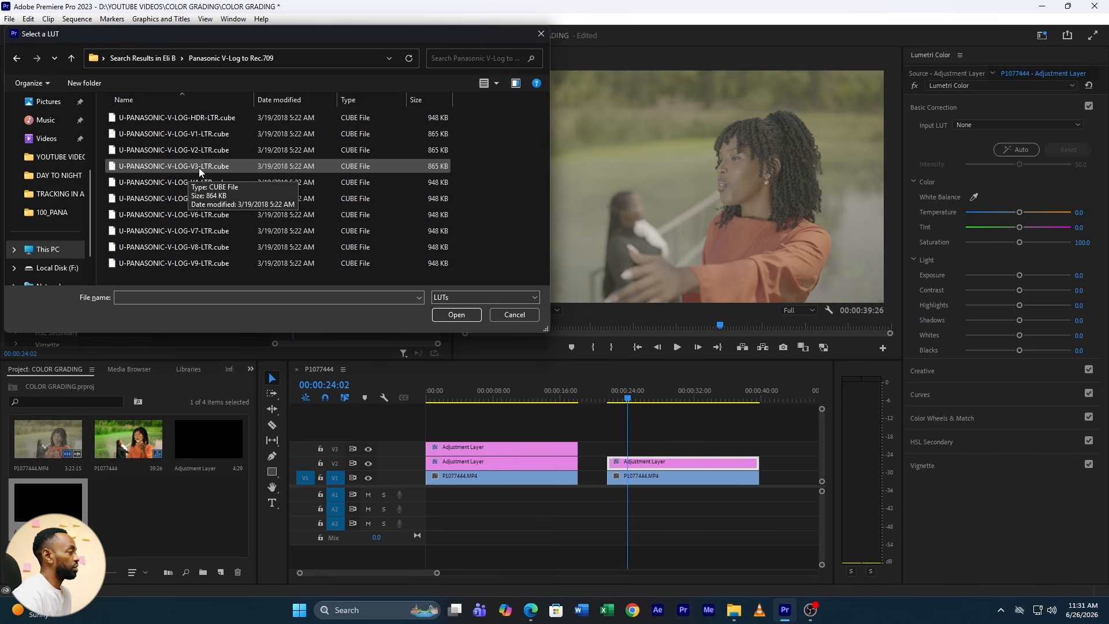
{"action": "double_click", "coordinate": [199, 167]}
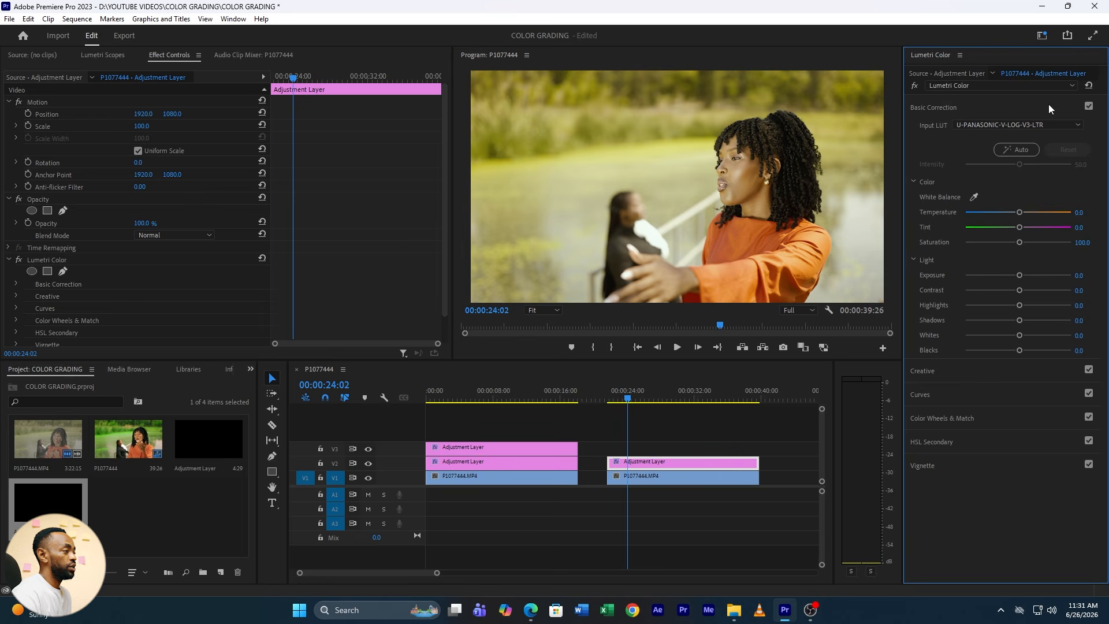
Load U-PANASONIC-V-LOG-V2-LTR.cube as the Input LUT of the adjustment layer above the second clip
{"action": "left_click", "coordinate": [1021, 124]}
{"action": "left_click", "coordinate": [993, 157]}
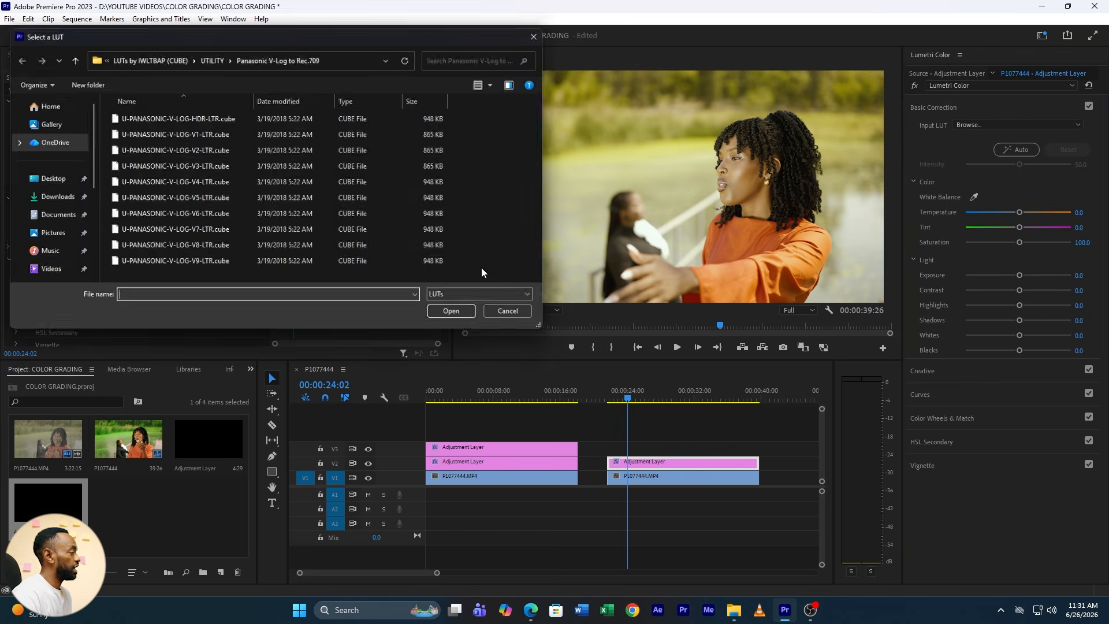
{"action": "double_click", "coordinate": [171, 151]}
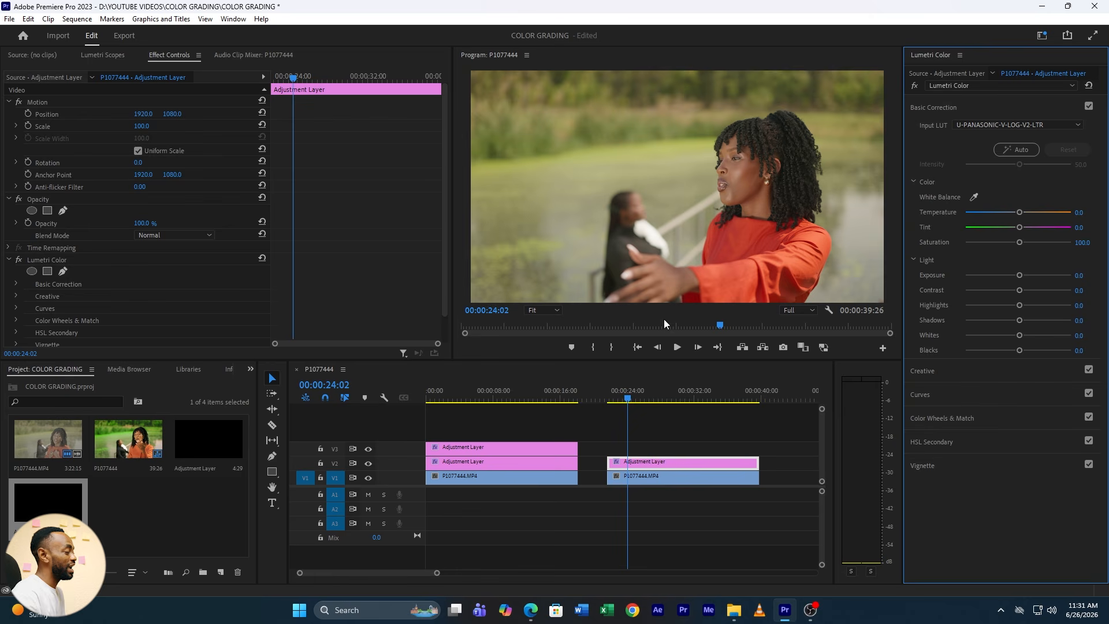
Copy the first clip's V3 grading adjustment layer onto V3 above the second clip, and preview it at 00:00:28:10
{"action": "left_click", "coordinate": [505, 446]}
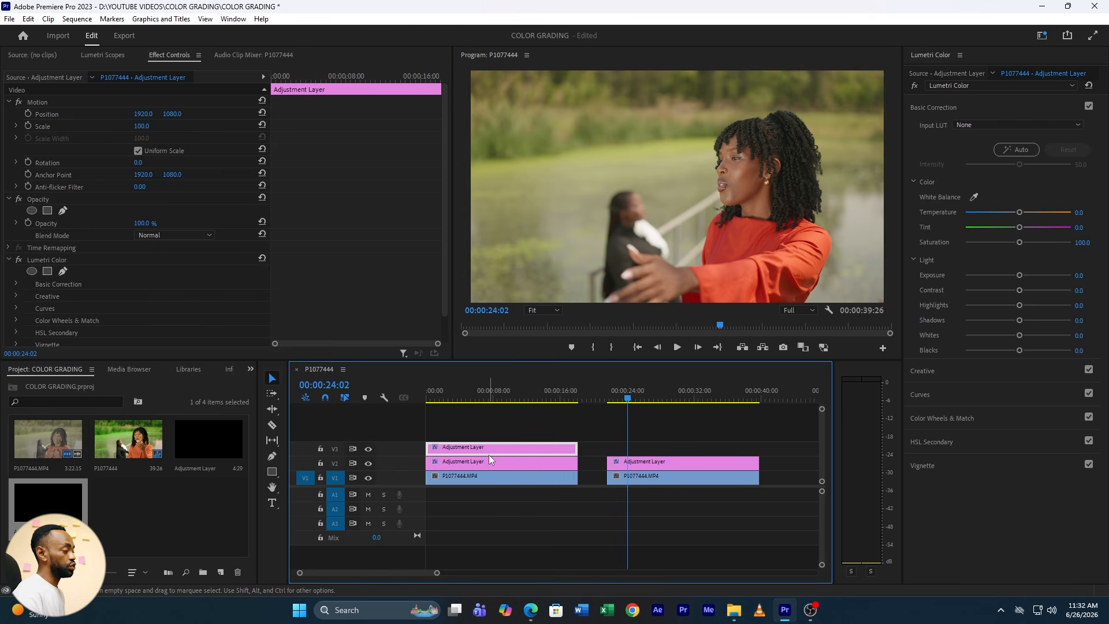
{"action": "left_click_drag", "start_coordinate": [489, 456], "coordinate": [666, 451]}
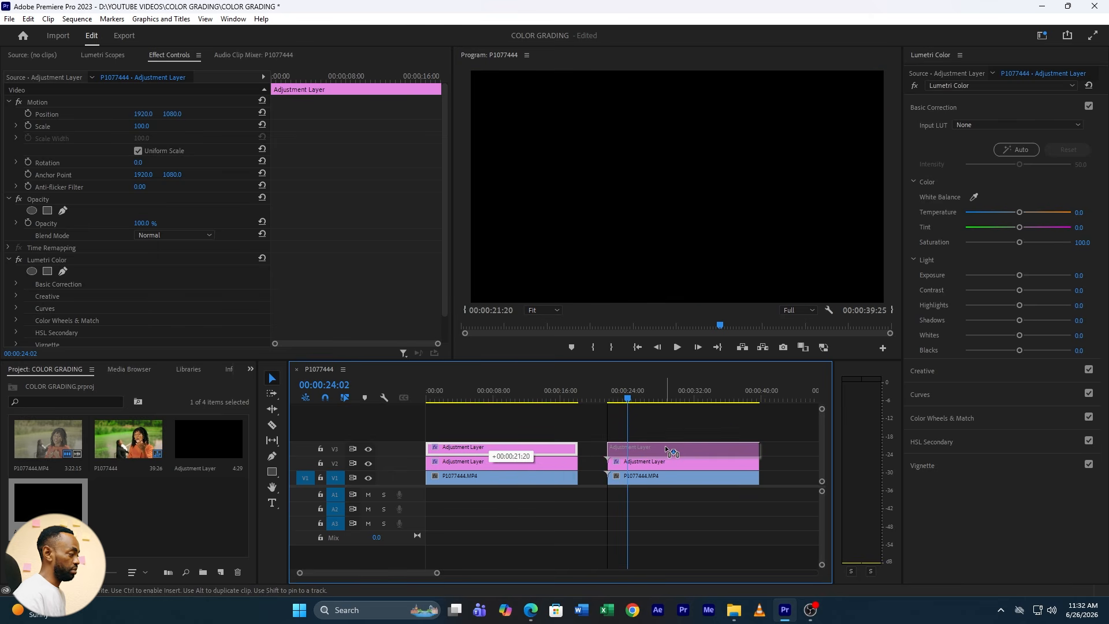
{"action": "left_click", "coordinate": [649, 397]}
{"action": "left_click_drag", "start_coordinate": [650, 397], "coordinate": [666, 400]}
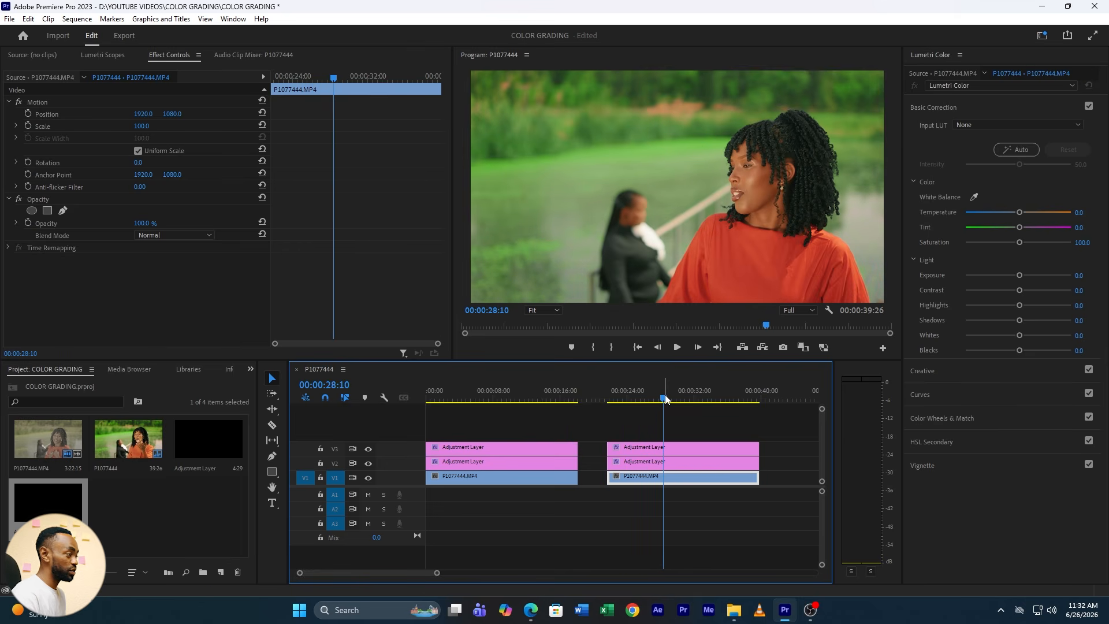
Set the copied V3 layer's Exposure to 0.6 and Contrast to 28.3, and compare with the first clip at 00:00:07:15
{"action": "left_click", "coordinate": [665, 448]}
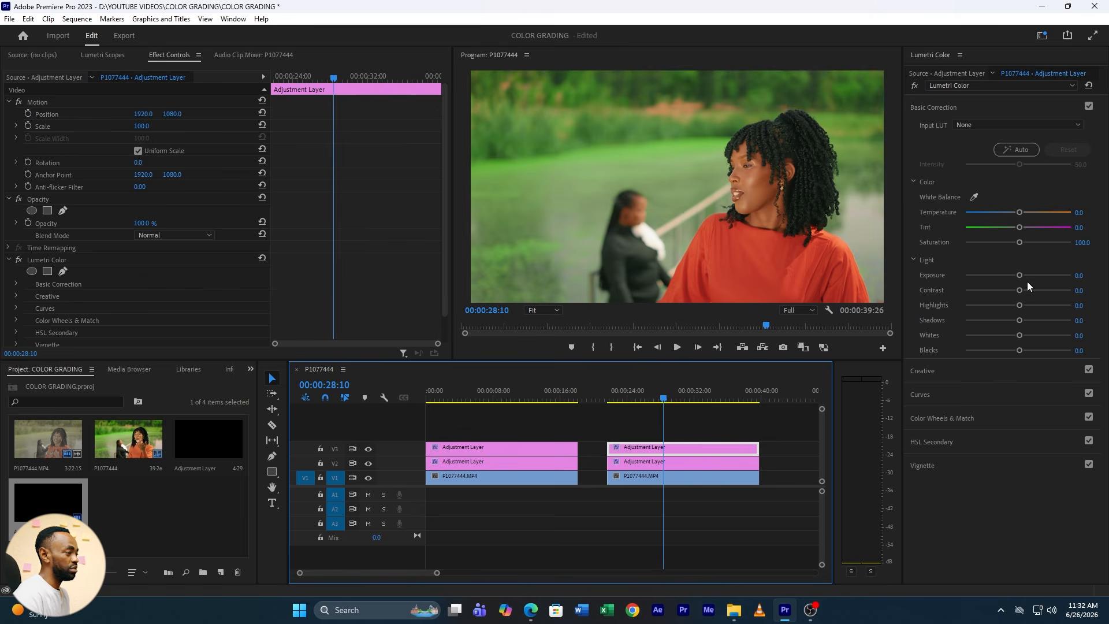
{"action": "left_click_drag", "start_coordinate": [1019, 276], "coordinate": [1034, 291]}
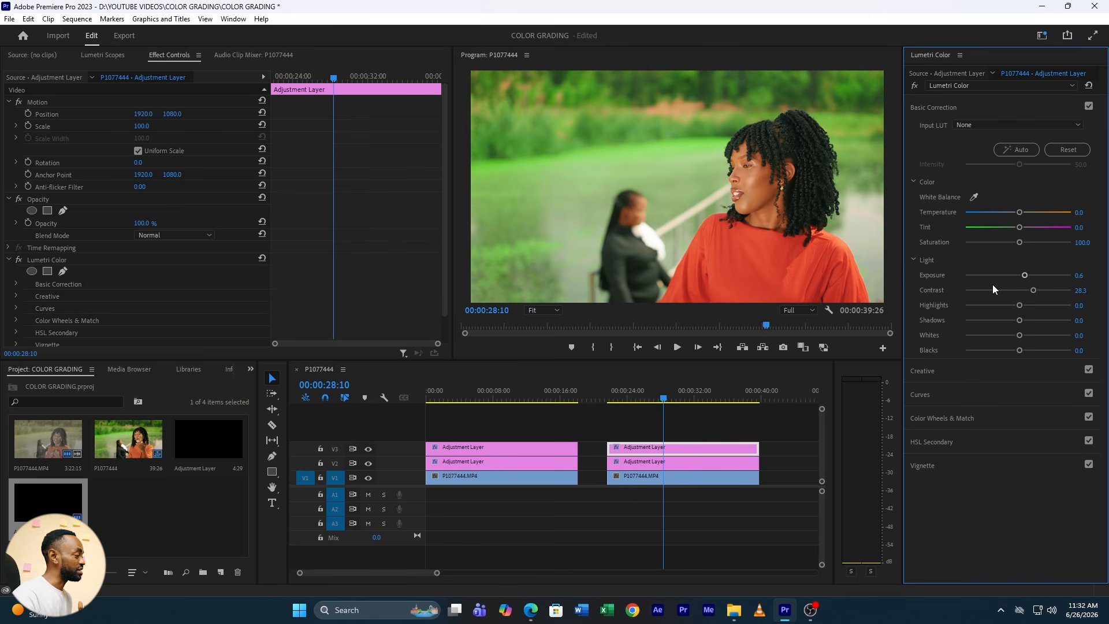
{"action": "left_click", "coordinate": [493, 405]}
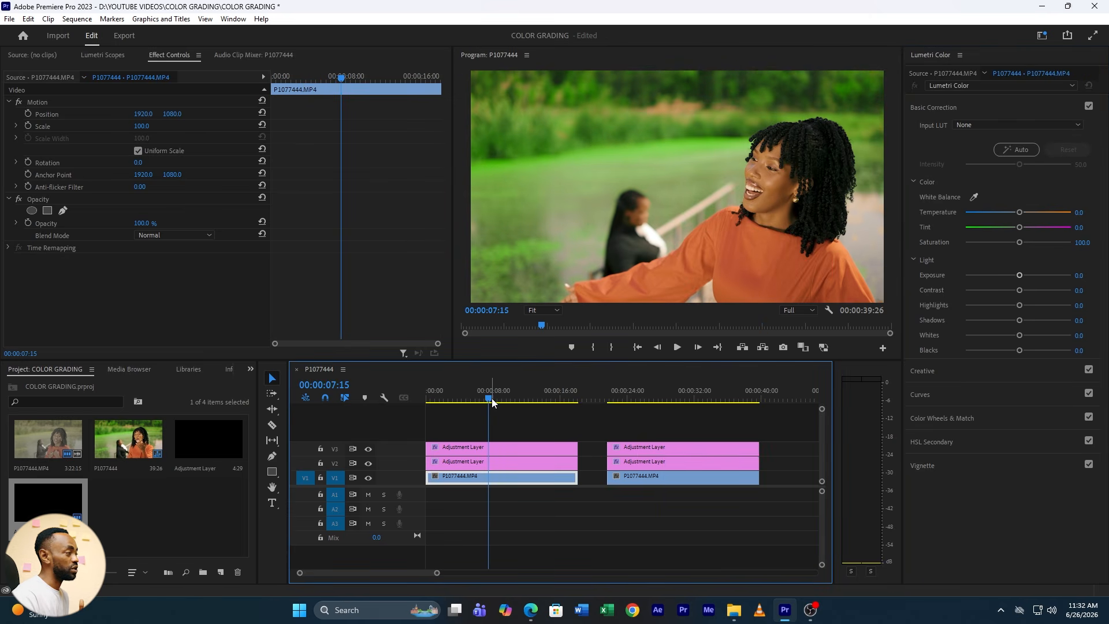